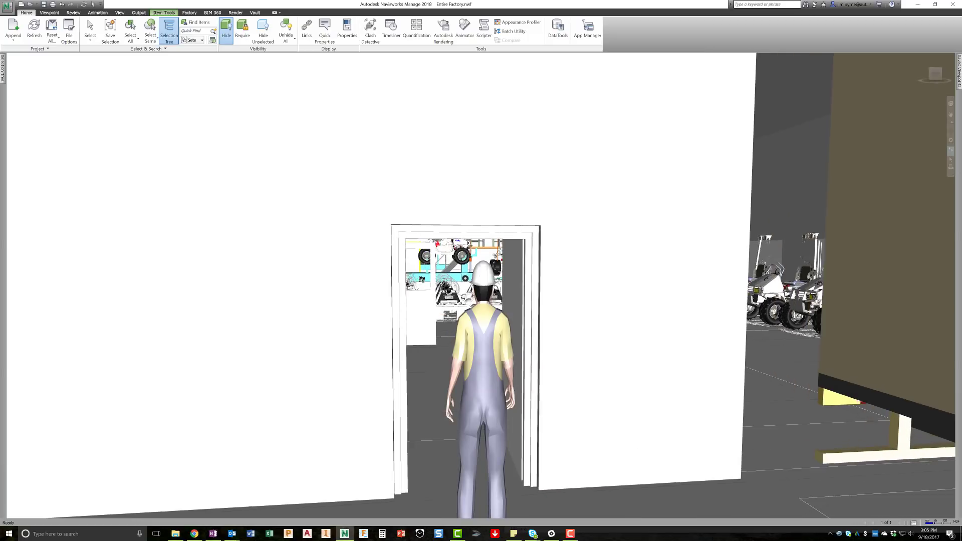
# Walk through the doorway and along the assembly line into the empty factory hall.
pyautogui.moveTo(515, 293); pyautogui.dragTo(195, 284)
pyautogui.moveTo(453, 271); pyautogui.dragTo(597, 312)
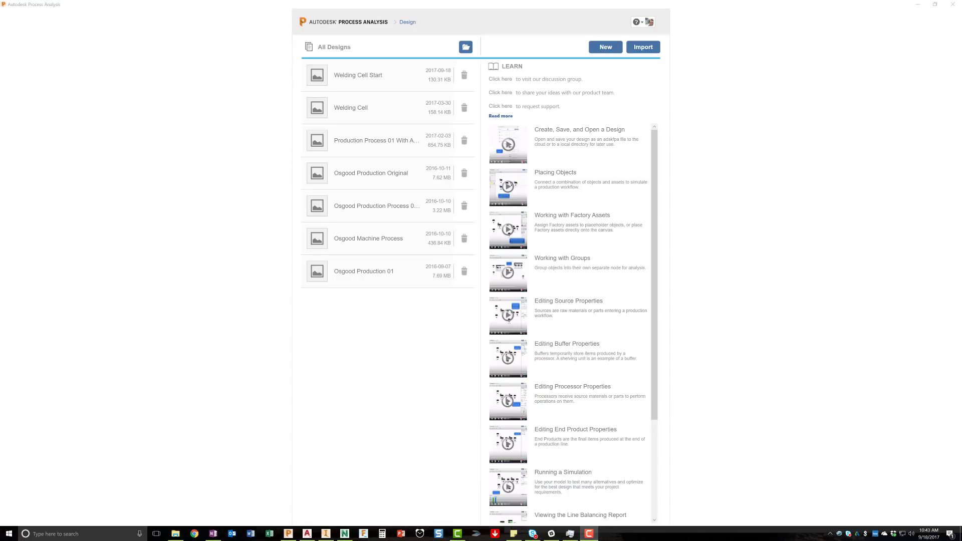
# Start a spreadsheet import and open Welding Cell.xlsx in Excel to inspect it.
pyautogui.click(642, 50)
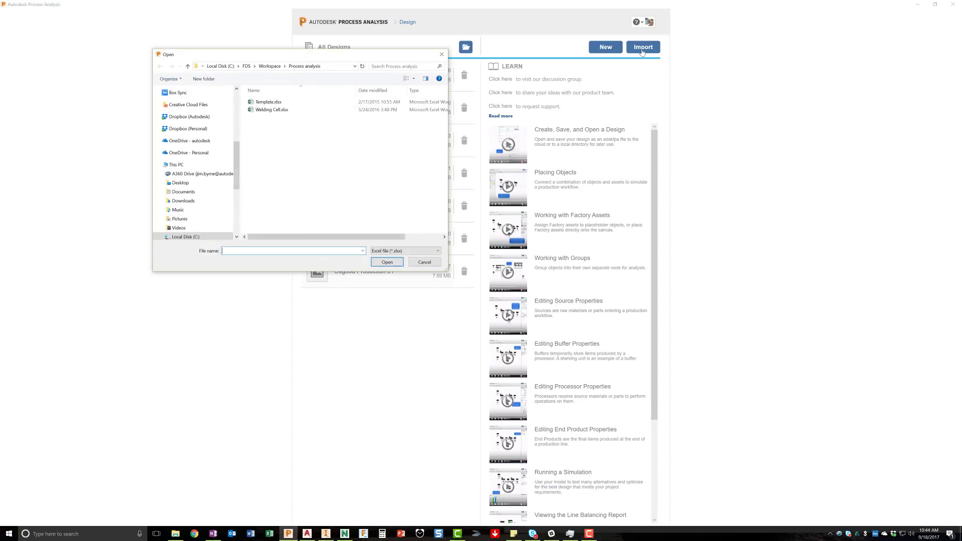
pyautogui.rightClick(277, 110)
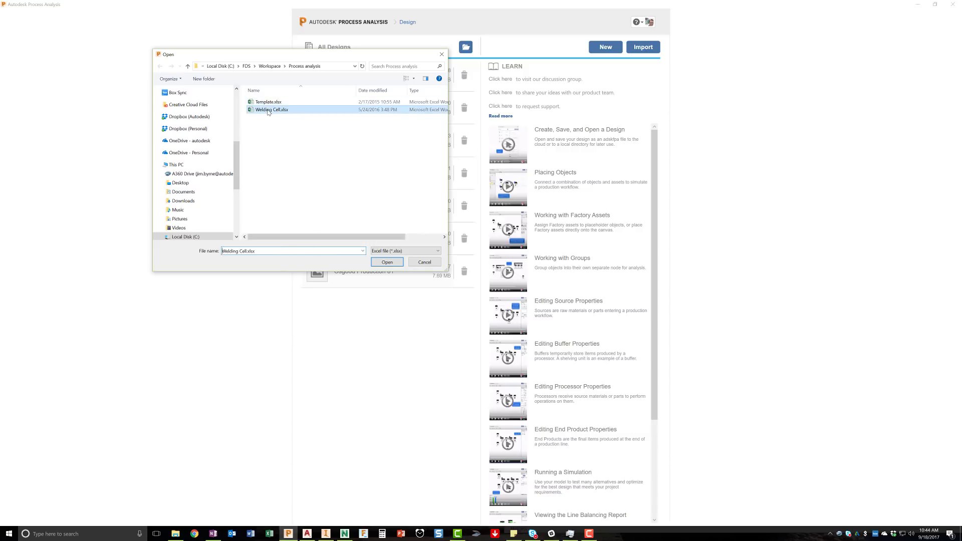
pyautogui.press('Escape')
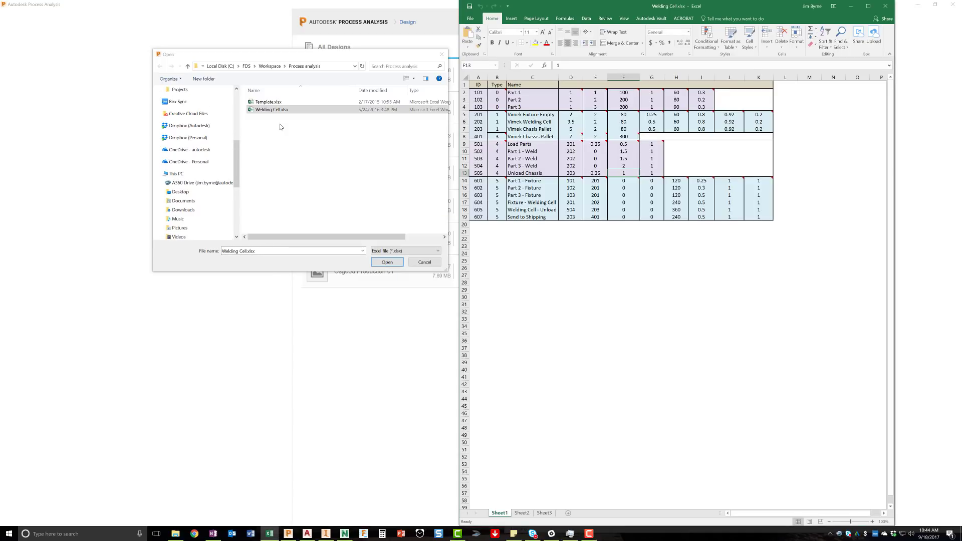
# Read the comments on cells G5 and H14, such as MTBF Variability % and Transportation Time.
pyautogui.moveTo(663, 113)
pyautogui.moveTo(677, 180)
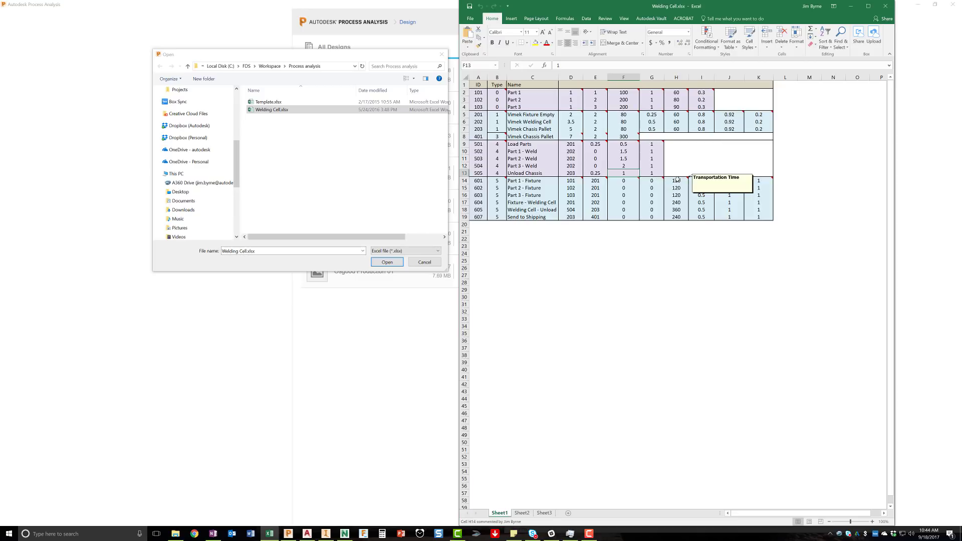
# Close Excel and import Welding Cell.xlsx as a process design.
pyautogui.click(884, 5)
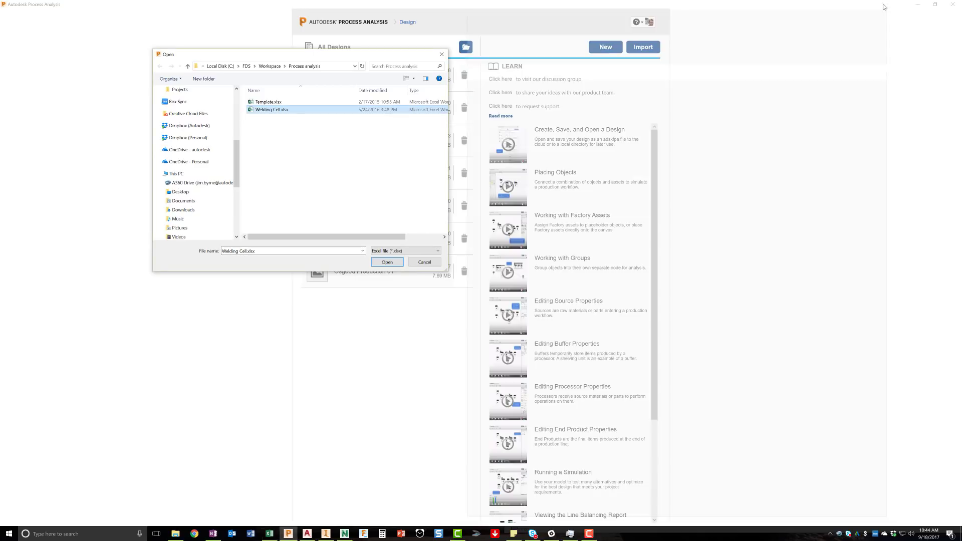
pyautogui.doubleClick(259, 109)
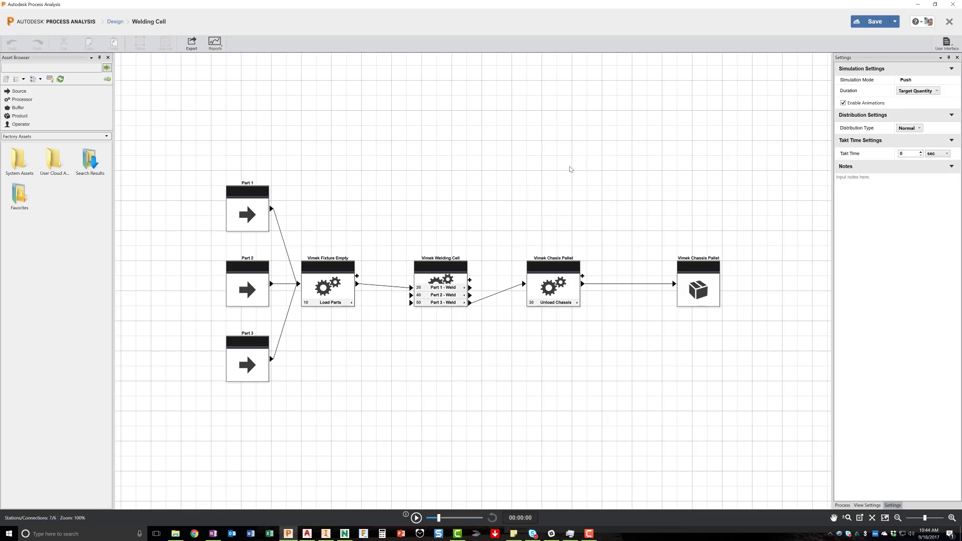
# Apply the Vimek chassis model to the final product and Bin-8 to the Part sources.
pyautogui.doubleClick(52, 159)
pyautogui.doubleClick(84, 162)
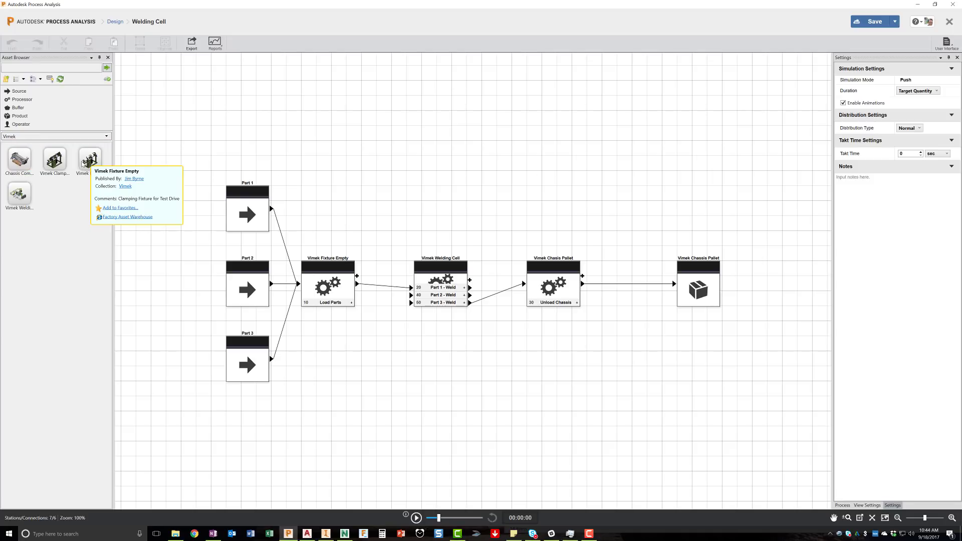
pyautogui.moveTo(19, 159); pyautogui.dragTo(701, 293)
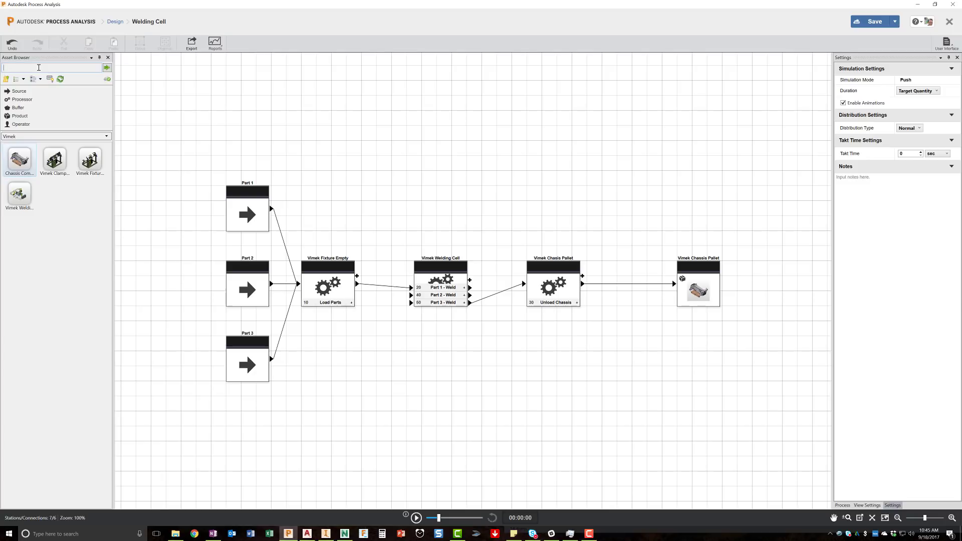
pyautogui.press('Return')
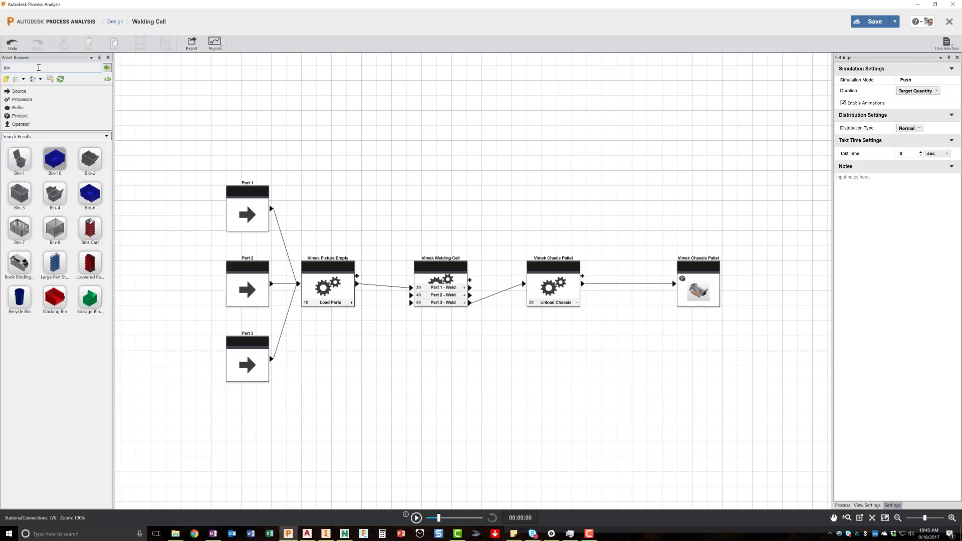
pyautogui.moveTo(55, 229); pyautogui.dragTo(252, 368)
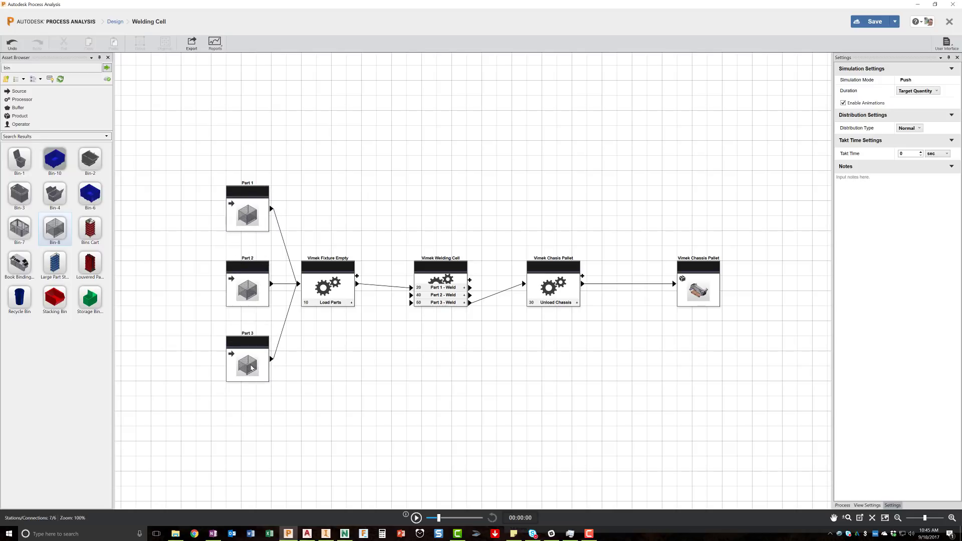
# Assign Vimek fixture, welding and clamp models to Fixture Empty, Welding Cell and Chassis Pallet.
pyautogui.click(42, 138)
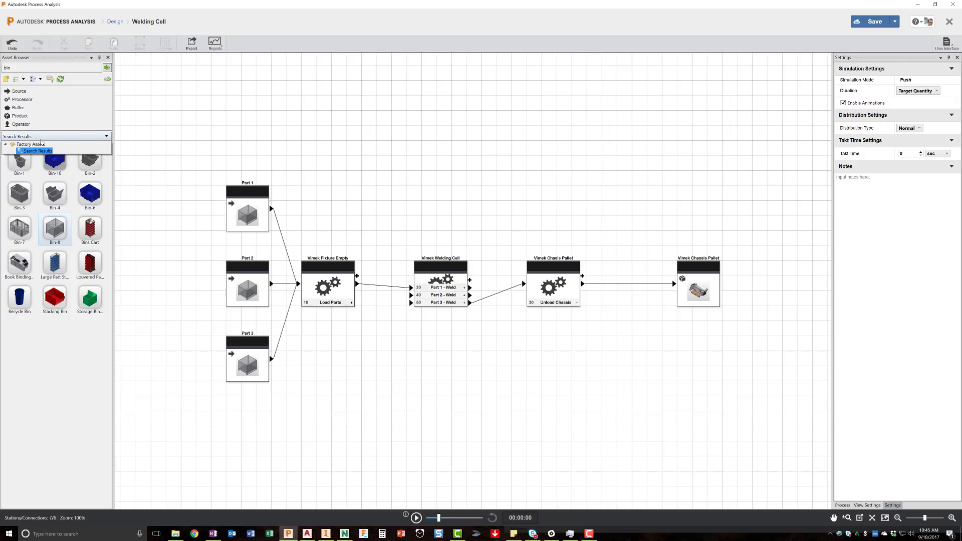
pyautogui.click(38, 145)
pyautogui.doubleClick(52, 160)
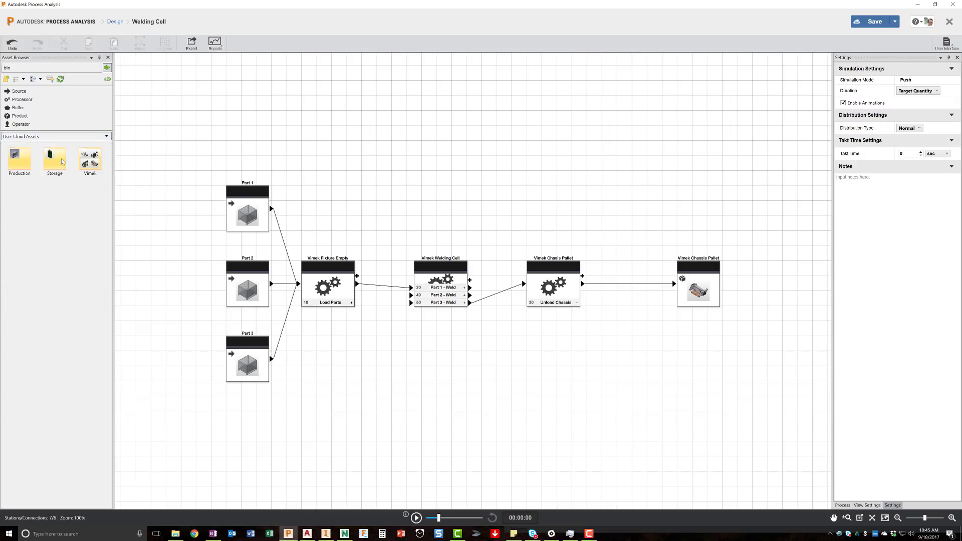
pyautogui.doubleClick(90, 161)
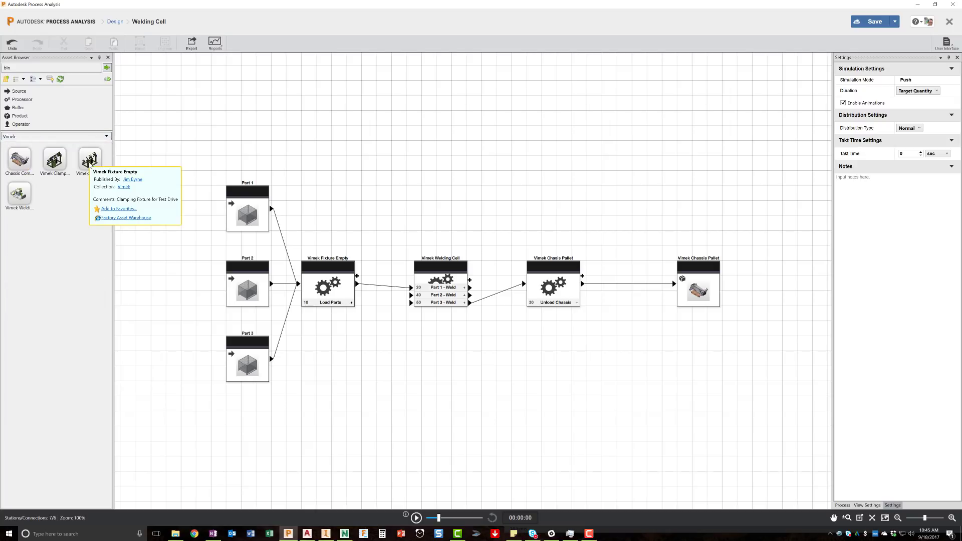
pyautogui.moveTo(83, 172); pyautogui.dragTo(209, 251)
pyautogui.moveTo(25, 193); pyautogui.dragTo(431, 293)
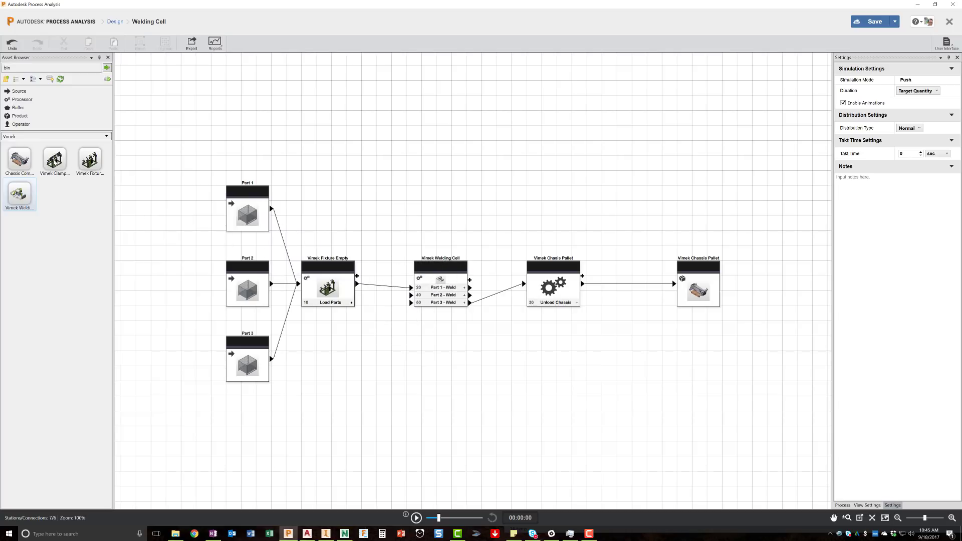
pyautogui.moveTo(55, 162); pyautogui.dragTo(548, 303)
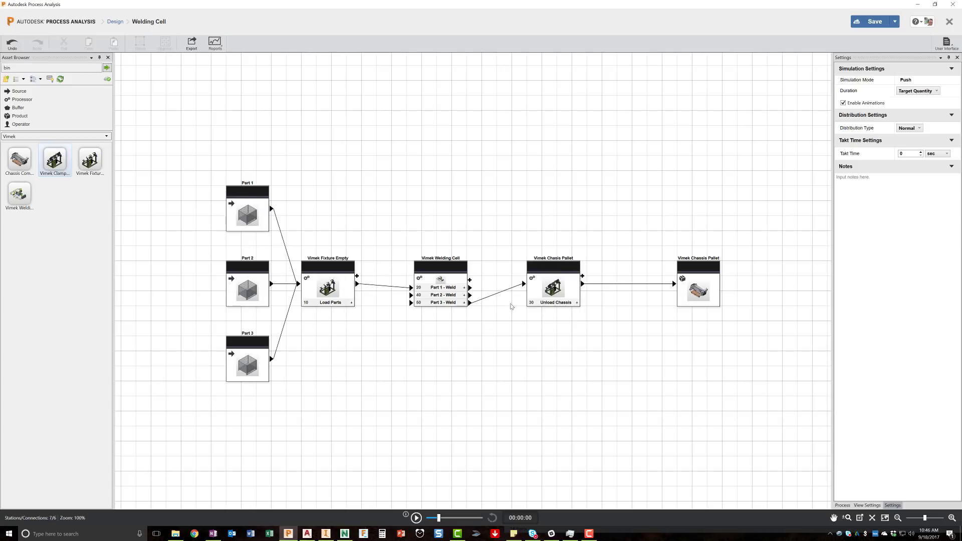
# Set the Vimek Fixture Empty station's Load Parts action type to Merge.
pyautogui.click(321, 292)
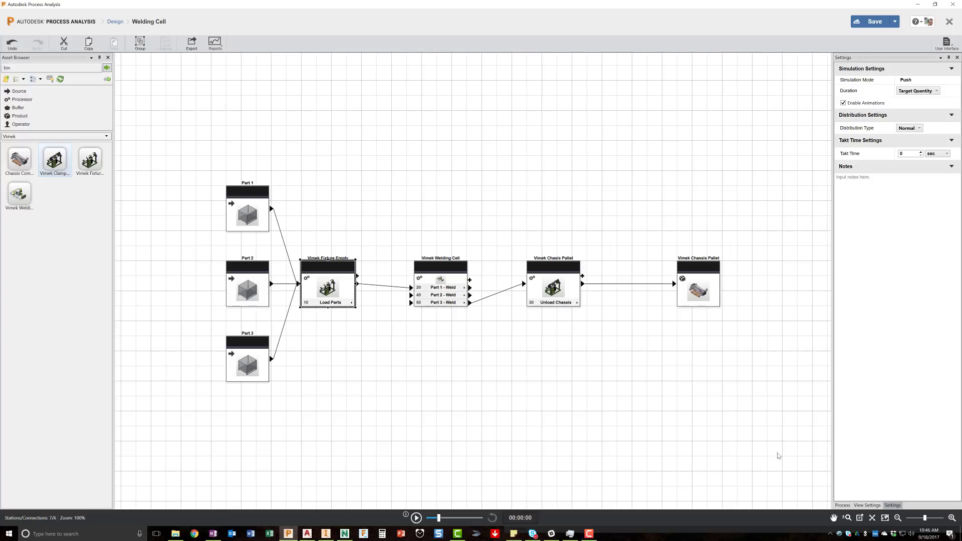
pyautogui.click(841, 506)
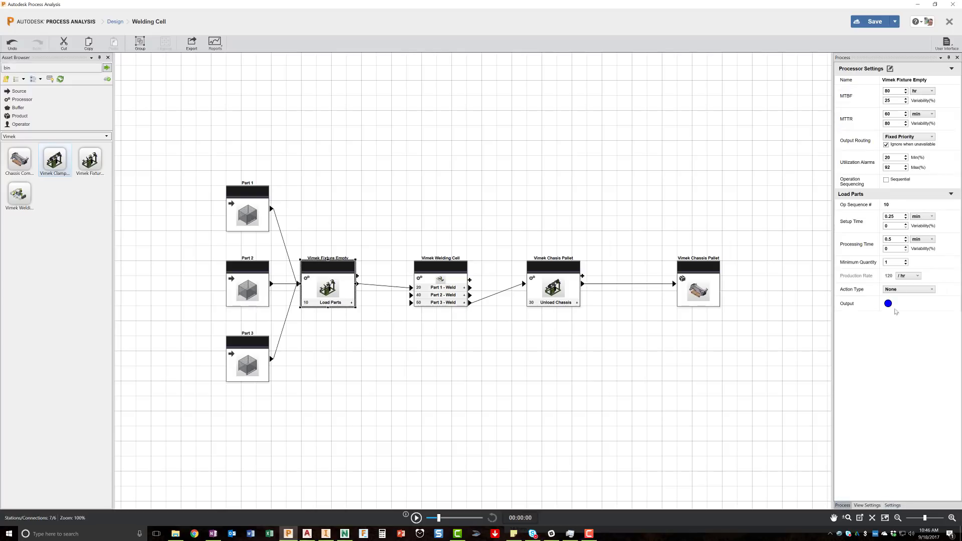
pyautogui.click(900, 289)
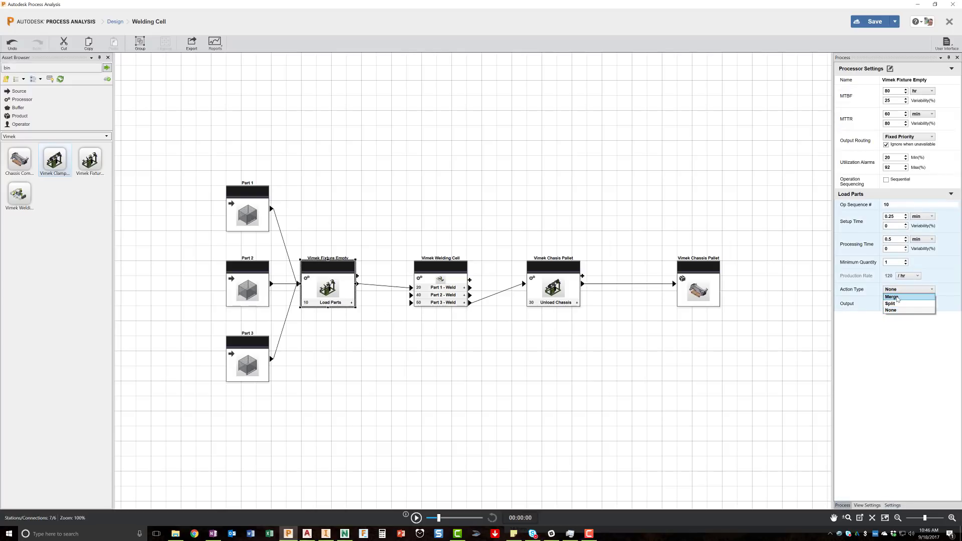
pyautogui.click(896, 298)
# Make the Vimek Welding Cell run its weld operations sequentially.
pyautogui.click(441, 280)
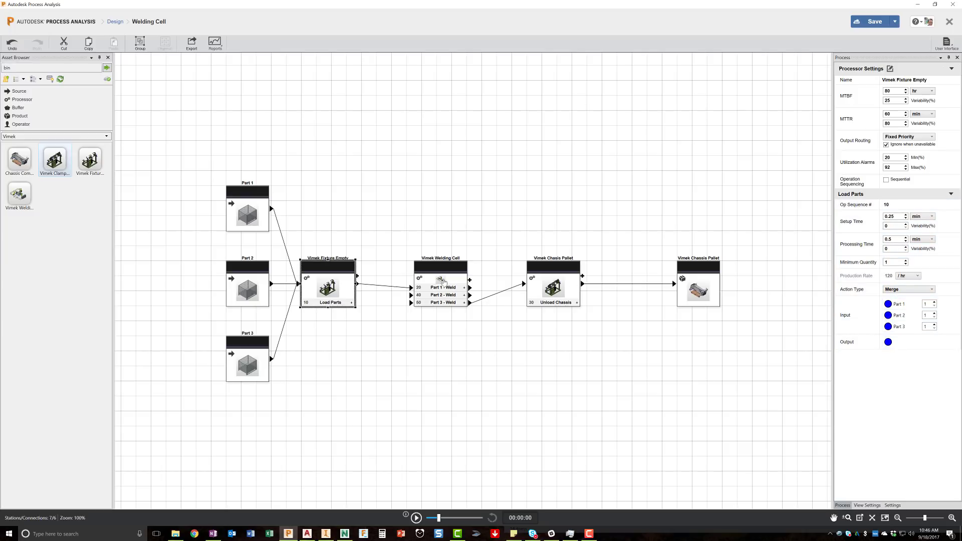
pyautogui.click(886, 179)
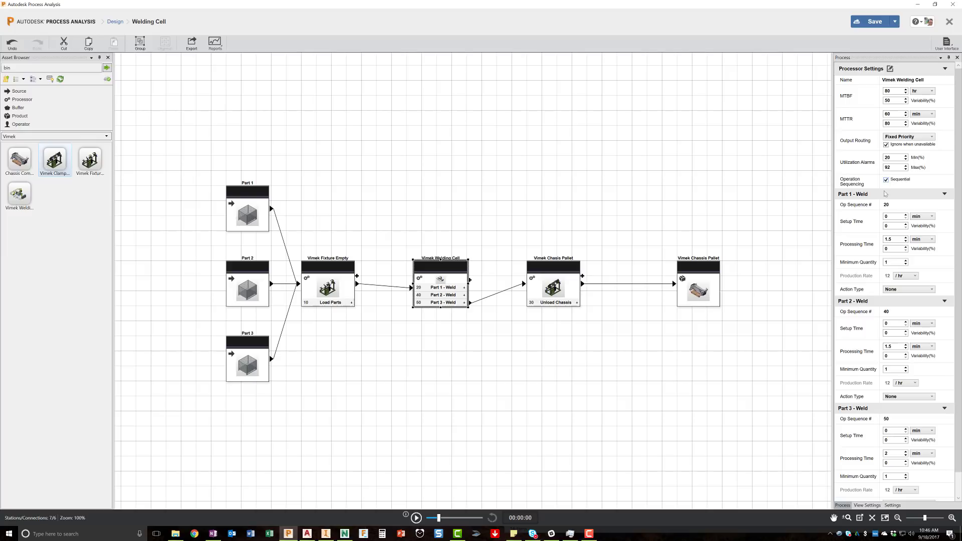
pyautogui.click(892, 506)
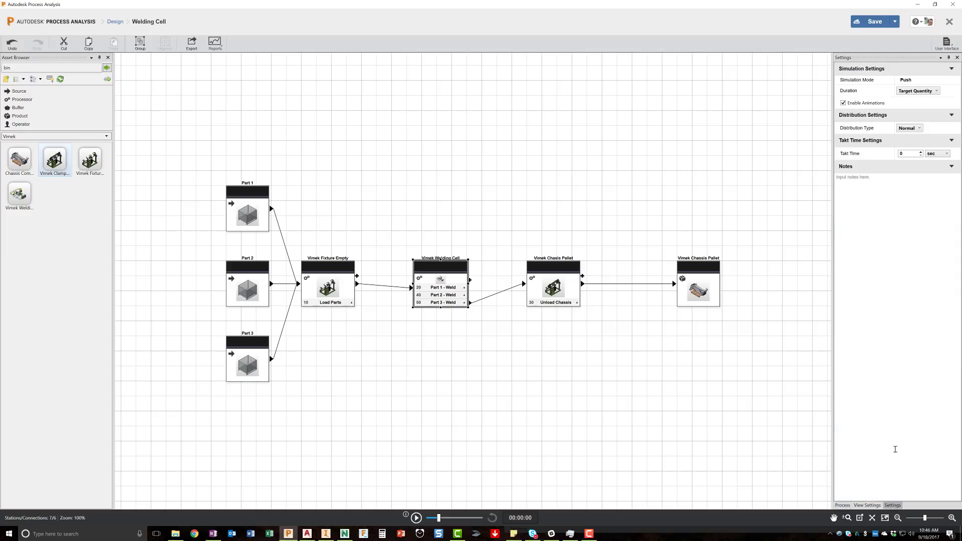
# Set the simulation to a Duration of Run of 8 hr and play it.
pyautogui.click(915, 91)
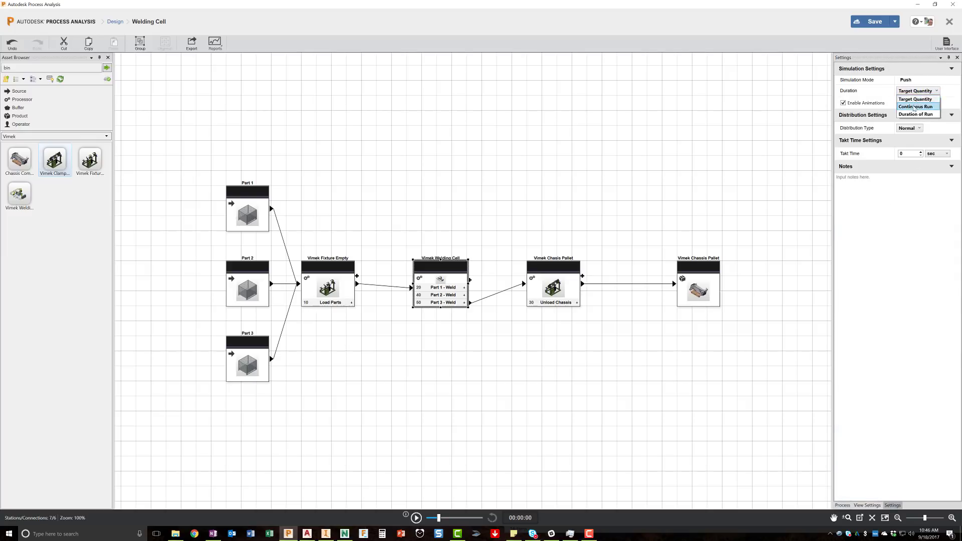
pyautogui.click(915, 114)
pyautogui.click(928, 103)
pyautogui.click(927, 127)
pyautogui.doubleClick(911, 106)
pyautogui.press('Return')
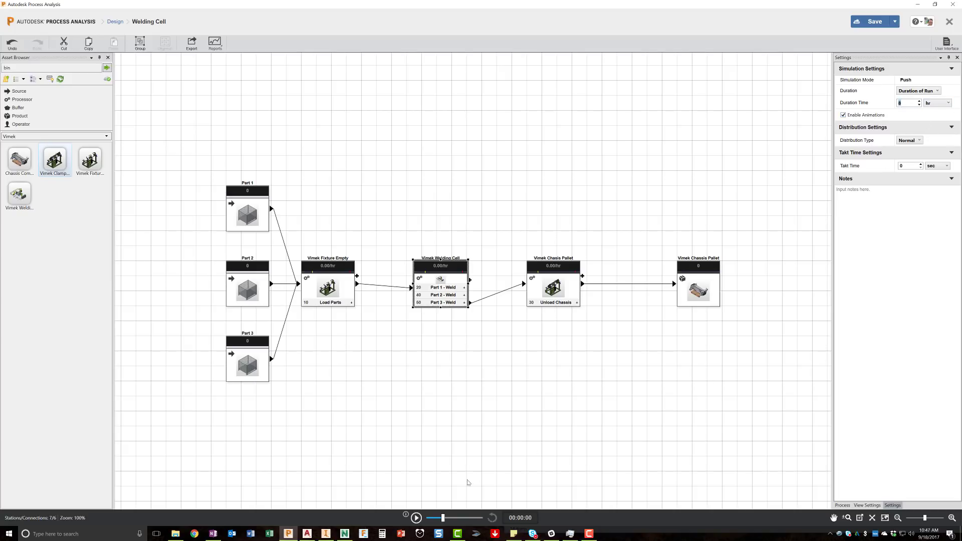
pyautogui.click(420, 517)
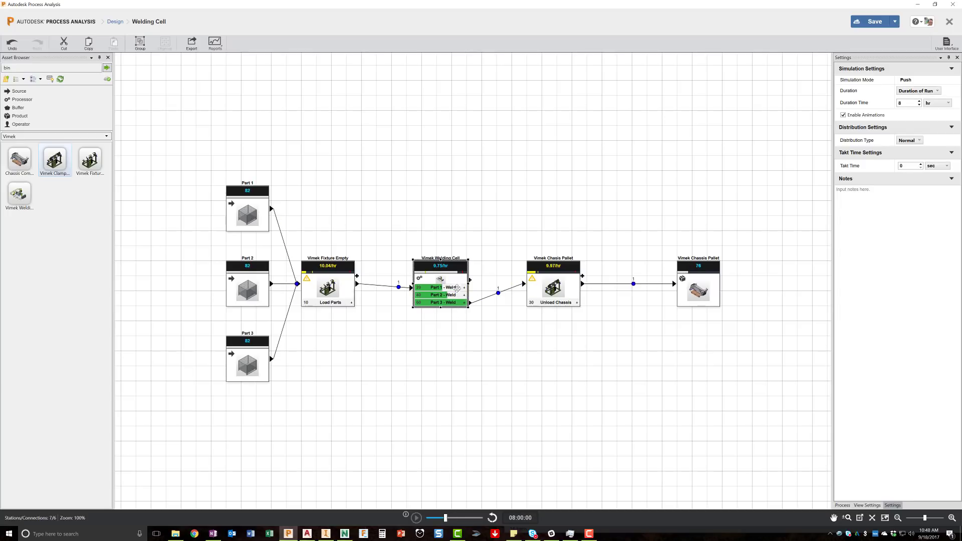
# Copy the Vimek Welding Cell station and place the duplicate below the original.
pyautogui.moveTo(446, 258); pyautogui.dragTo(448, 191)
pyautogui.rightClick(449, 201)
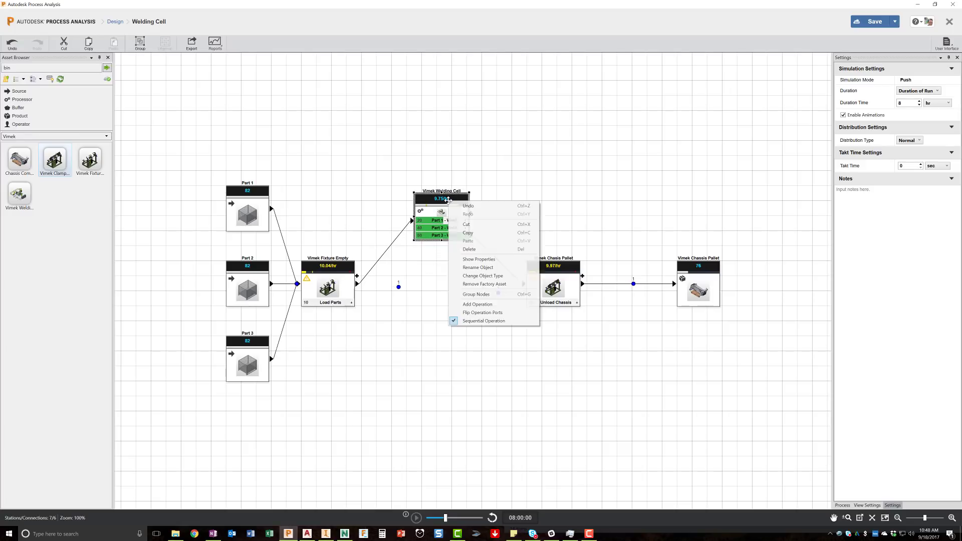
pyautogui.click(467, 232)
pyautogui.rightClick(487, 232)
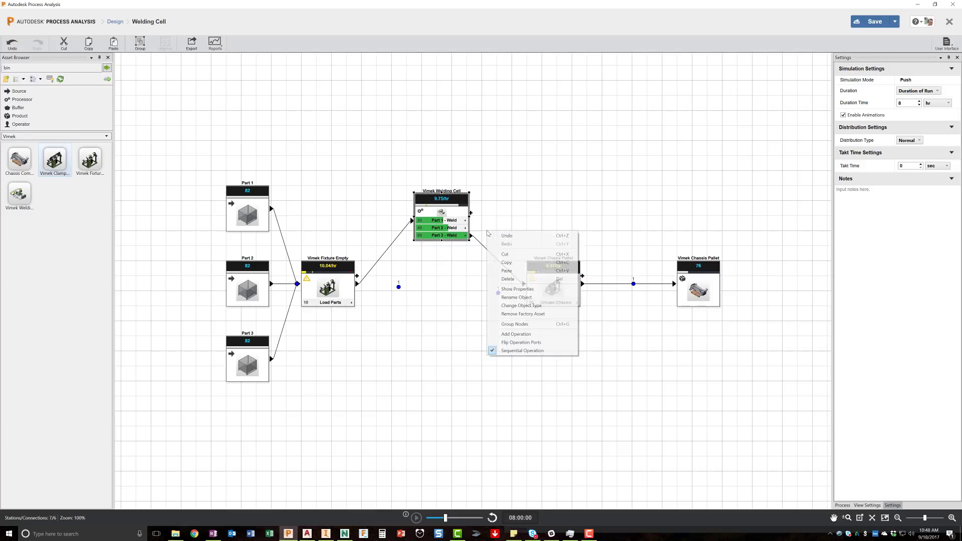
pyautogui.click(507, 270)
pyautogui.moveTo(448, 205); pyautogui.dragTo(442, 328)
# Connect Vimek Fixture Empty to the duplicate, and the duplicate to Vimek Chassis Pallet.
pyautogui.moveTo(357, 283); pyautogui.dragTo(412, 350)
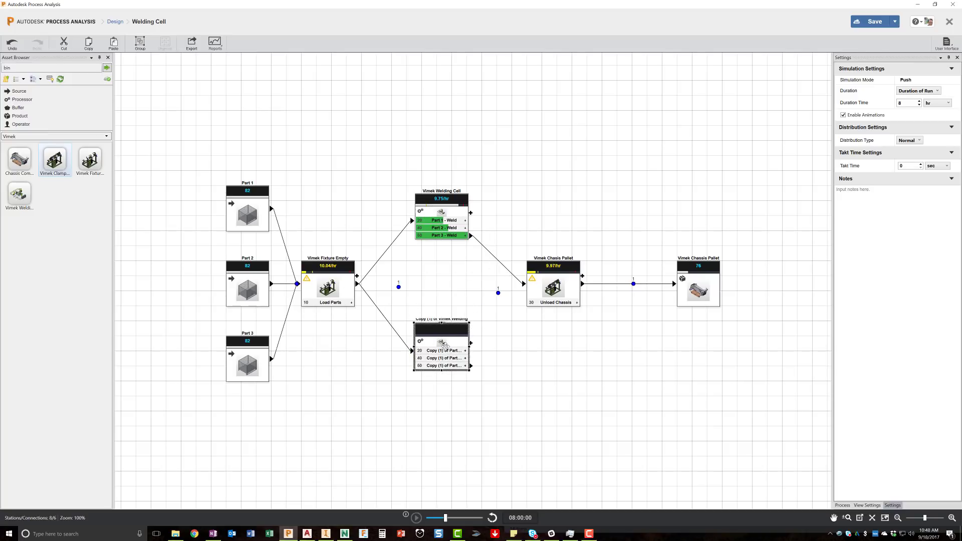
pyautogui.moveTo(471, 366)
pyautogui.mouseDown()
pyautogui.moveTo(521, 290)
pyautogui.moveTo(527, 295)
pyautogui.mouseUp()
pyautogui.click(393, 330)
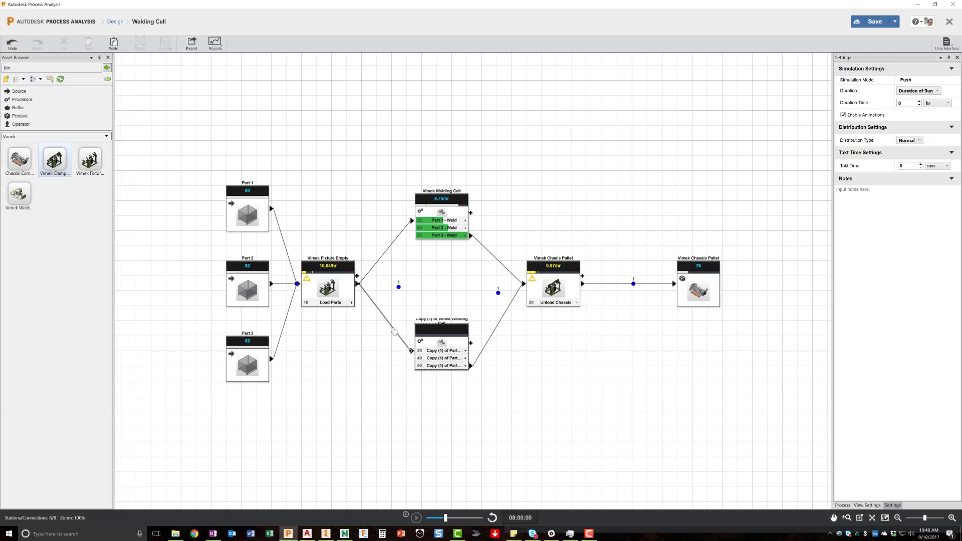
# Set Connection 7 to 240 sec and Connection 8 to 360 sec, then rerun the simulation.
pyautogui.click(842, 505)
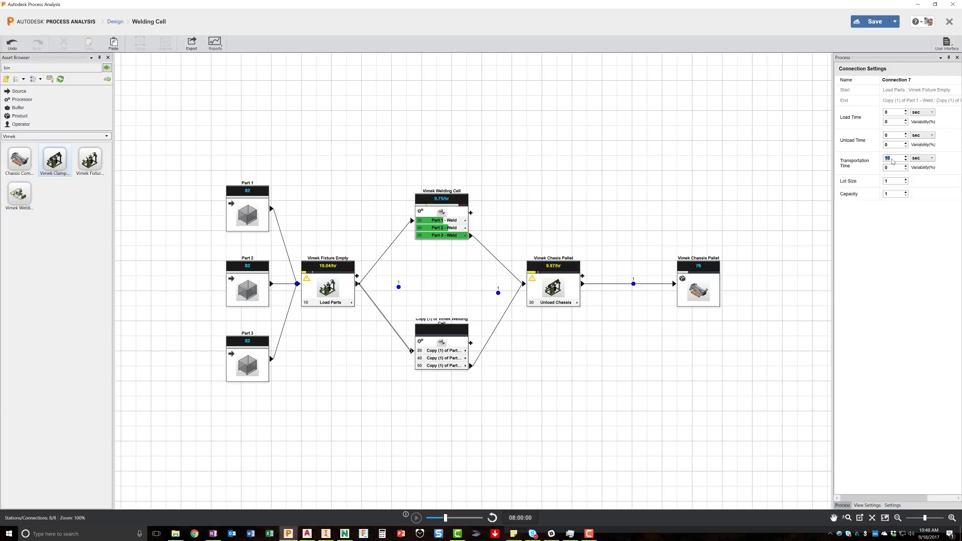
pyautogui.write('240')
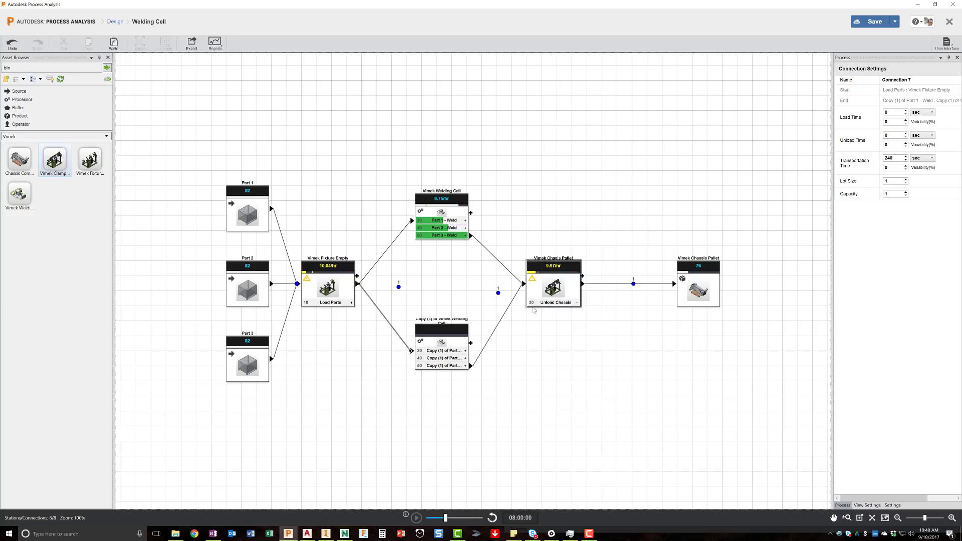
pyautogui.click(498, 326)
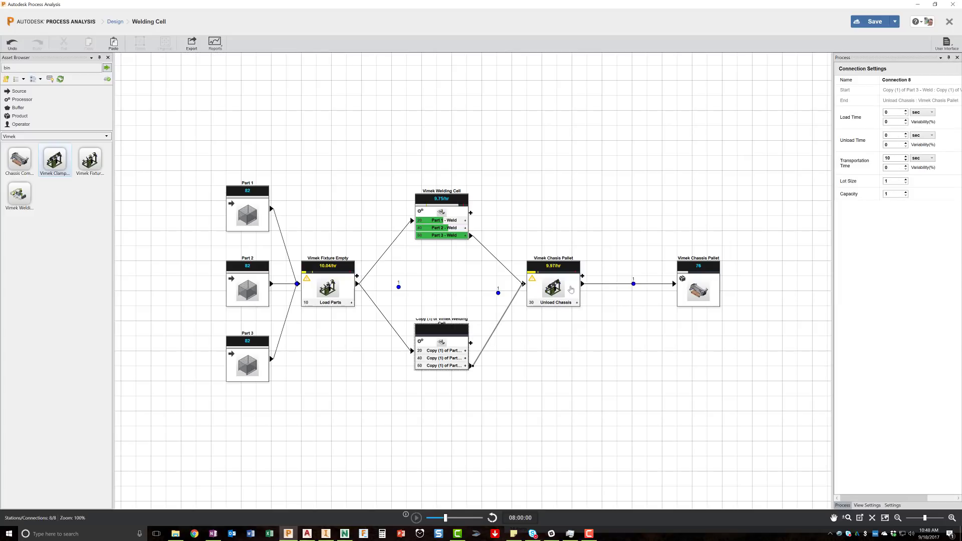
pyautogui.doubleClick(892, 160)
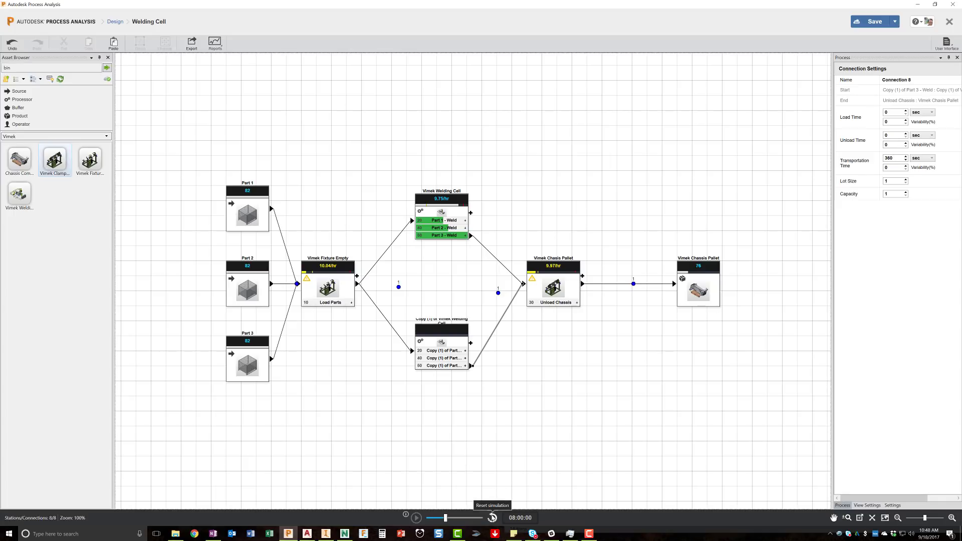
pyautogui.click(492, 517)
pyautogui.click(416, 517)
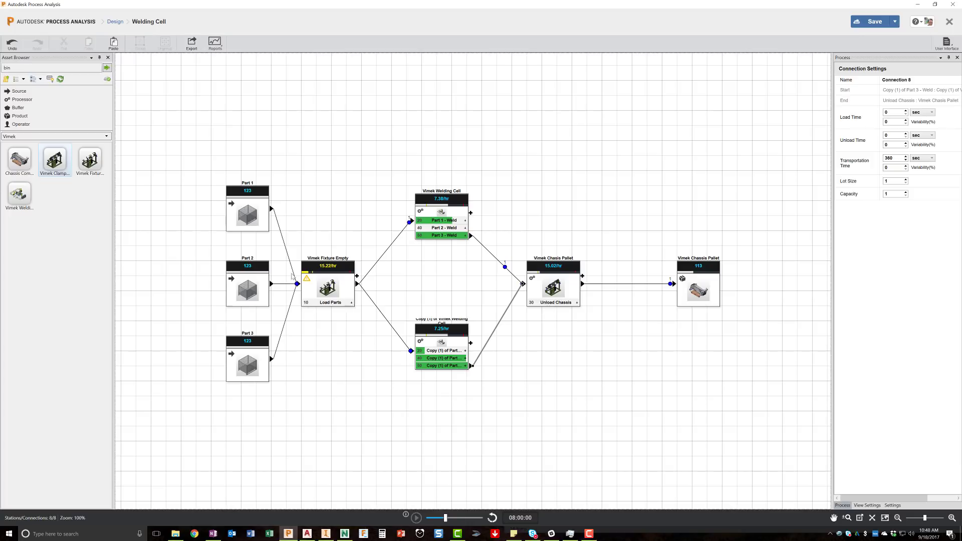
# View the Line Efficiency Summary Report, close it, and start the Excel export.
pyautogui.click(213, 44)
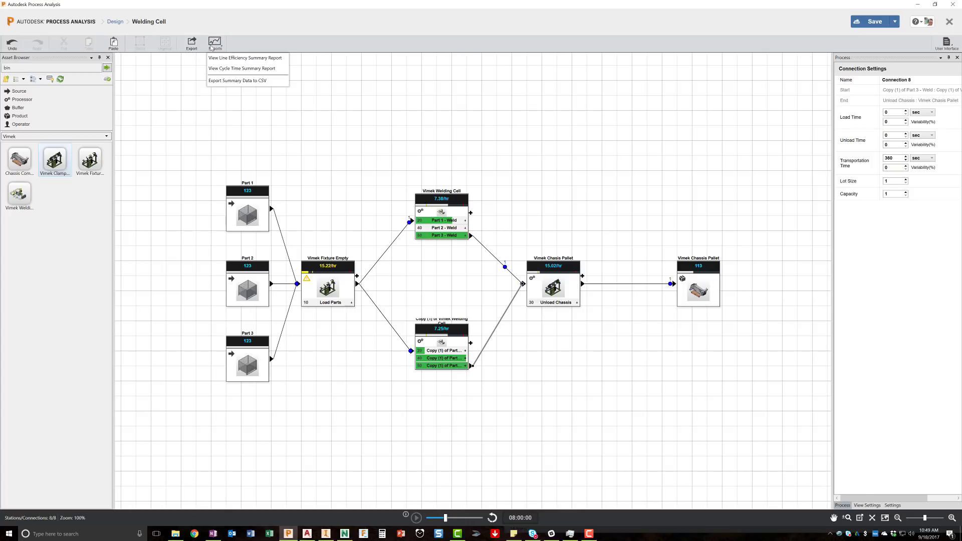
pyautogui.click(219, 59)
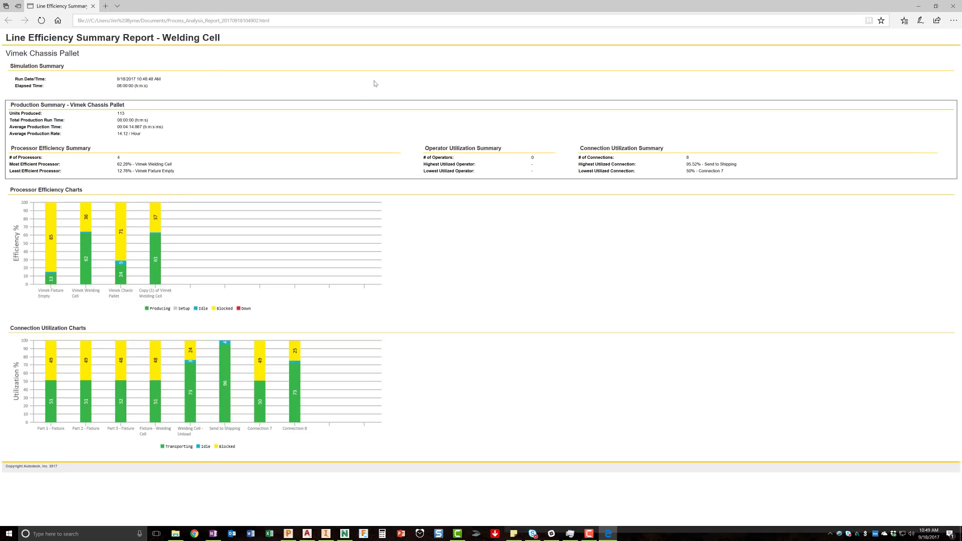
pyautogui.click(951, 7)
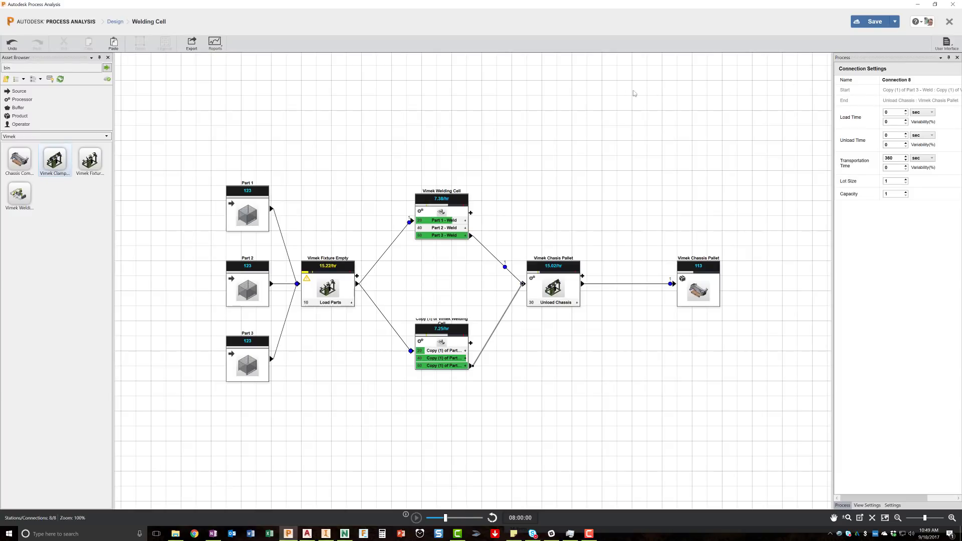
pyautogui.click(192, 43)
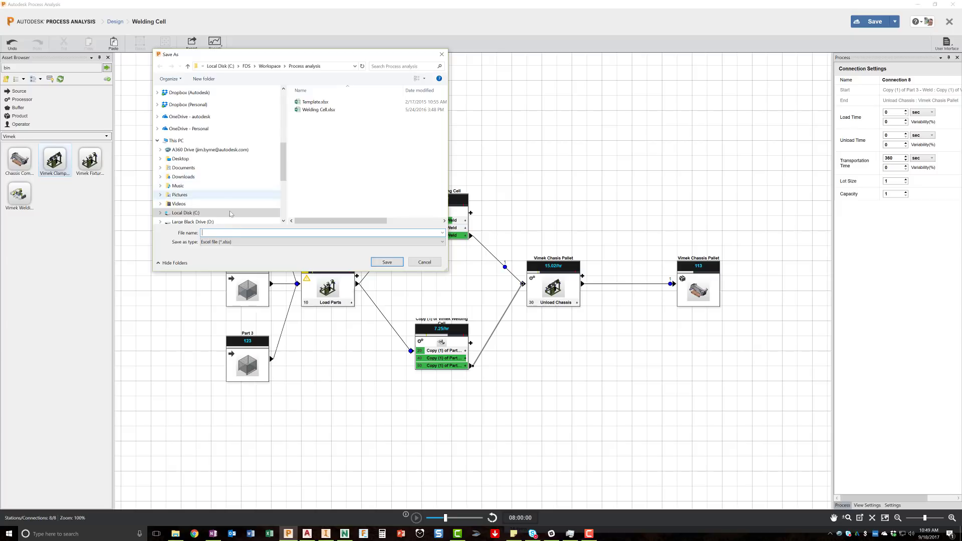
# Export the Welding Cell layout as an AutoCAD 2013 DWG and bring up AutoCAD Architecture.
pyautogui.click(231, 242)
pyautogui.click(231, 256)
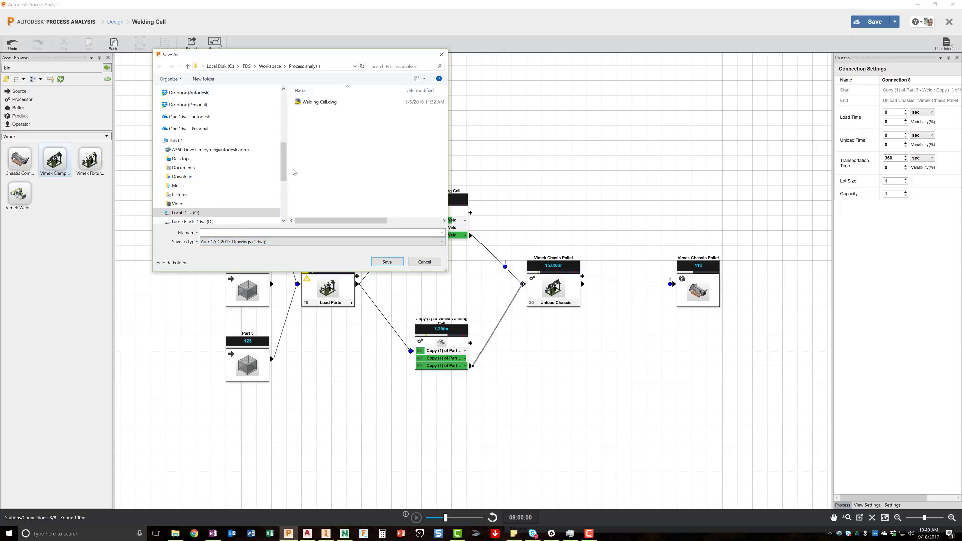
pyautogui.click(386, 264)
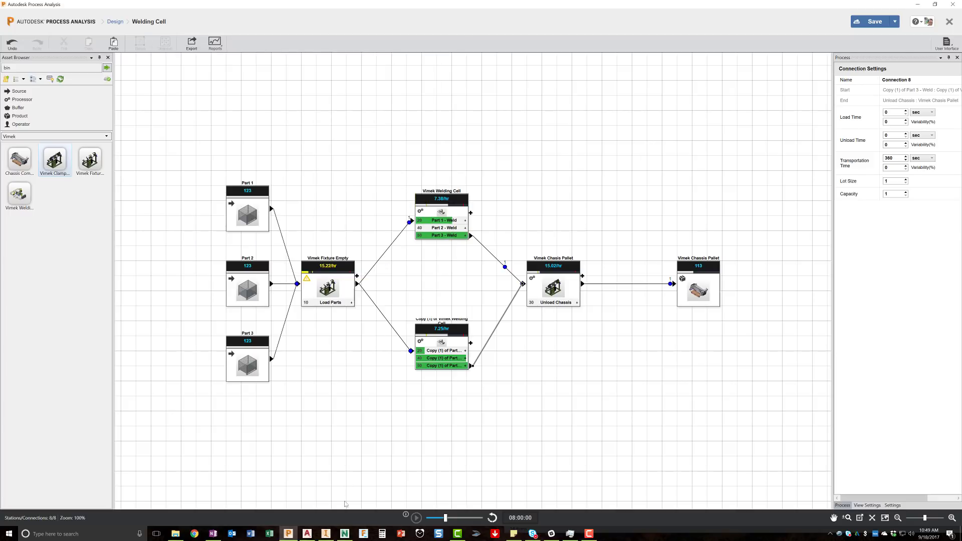
pyautogui.click(307, 534)
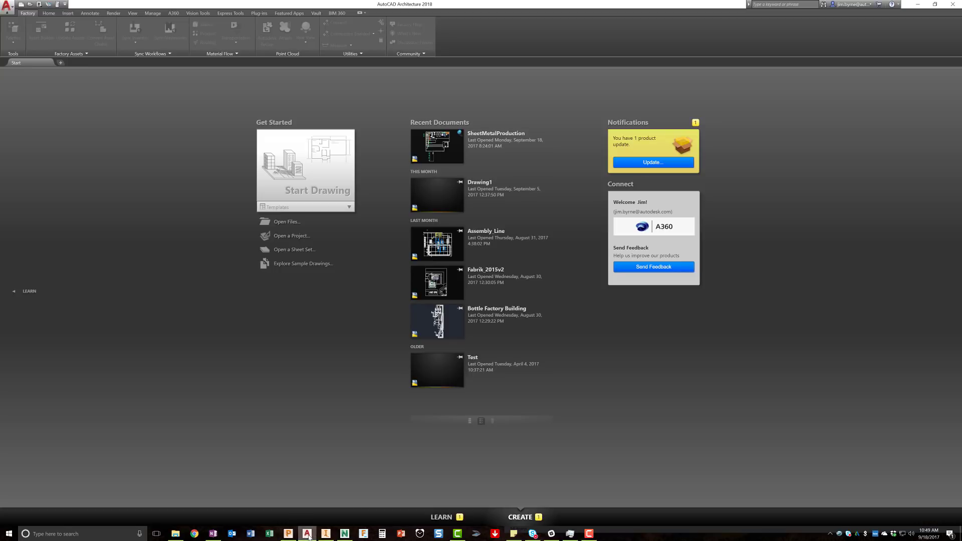
# Open SheetMetalProduction from Recent Documents without updating it from Inventor.
pyautogui.moveTo(307, 535)
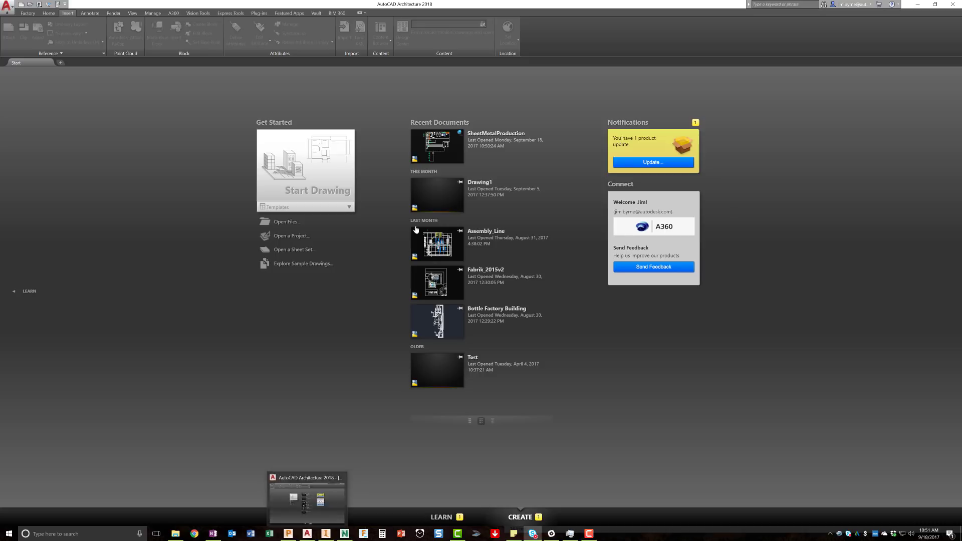
pyautogui.click(437, 151)
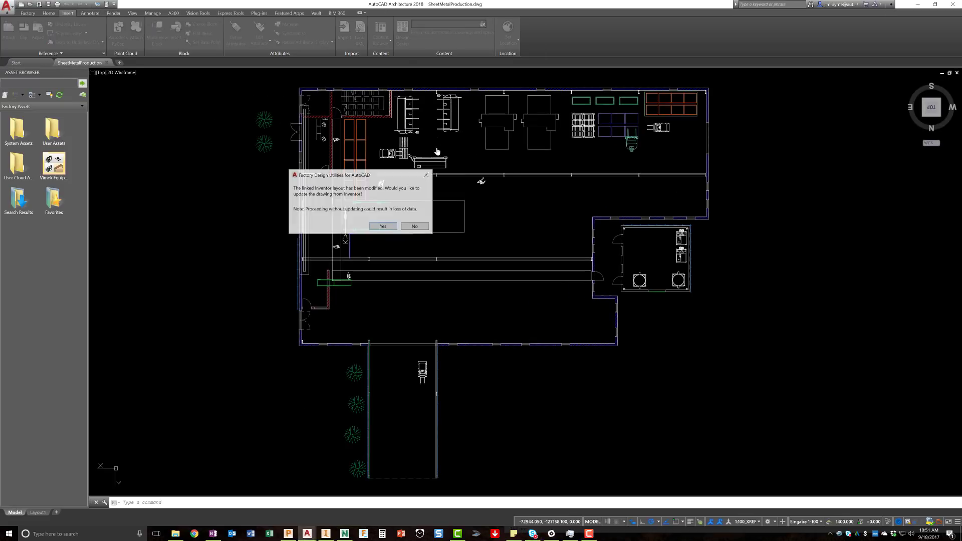
pyautogui.click(415, 227)
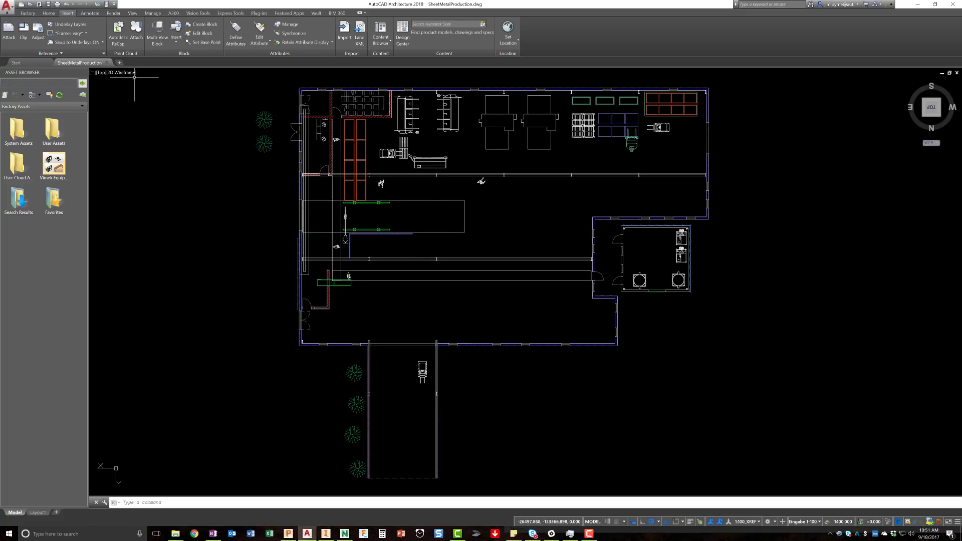
# Attach Welding Cell.dwg to the plan as an external reference.
pyautogui.click(11, 38)
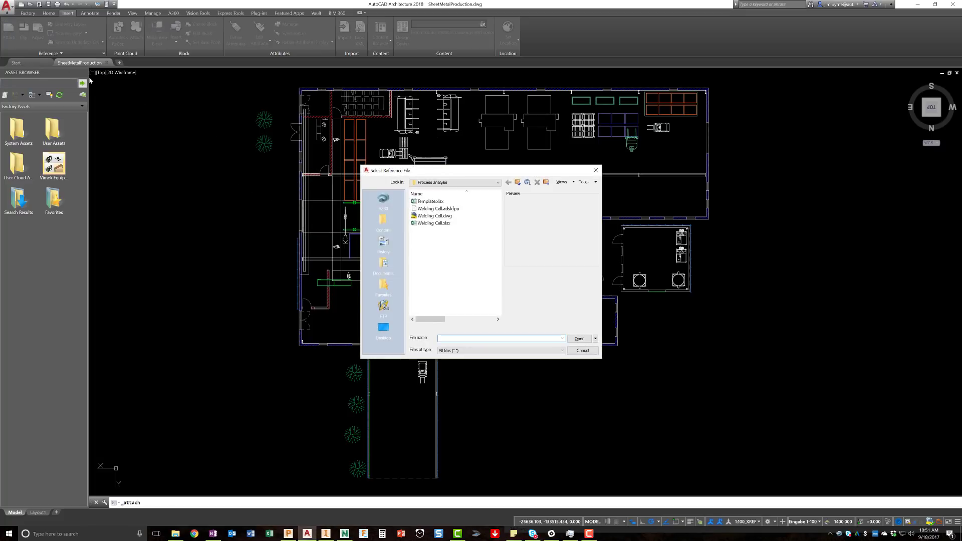
pyautogui.doubleClick(429, 216)
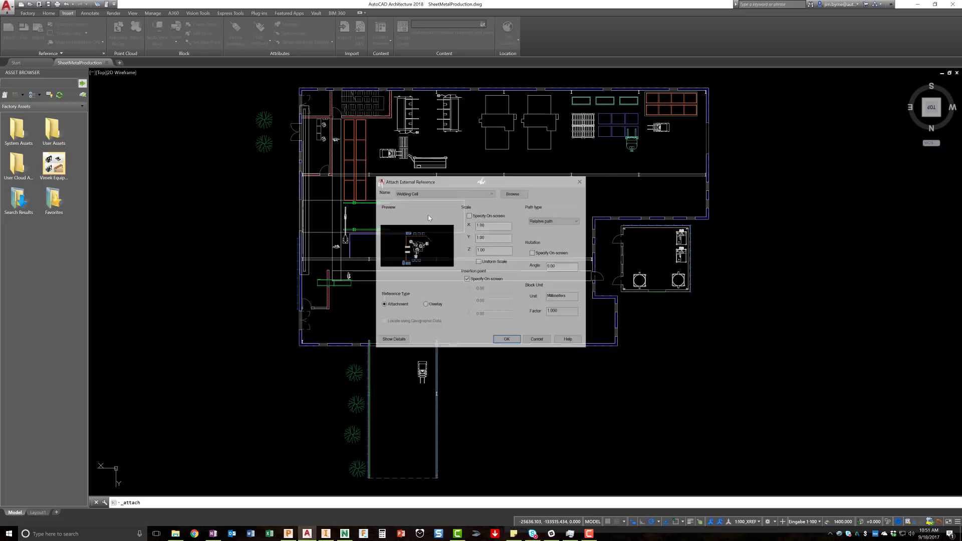
pyautogui.click(506, 340)
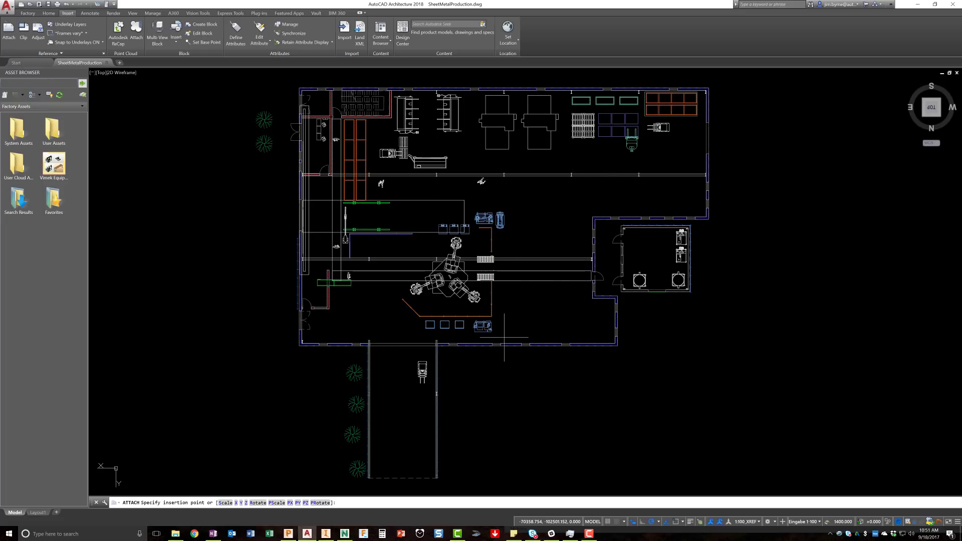
# Place the Welding Cell xref beside the building and COPY it.
pyautogui.click(896, 466)
pyautogui.write('co')
pyautogui.press('Return')
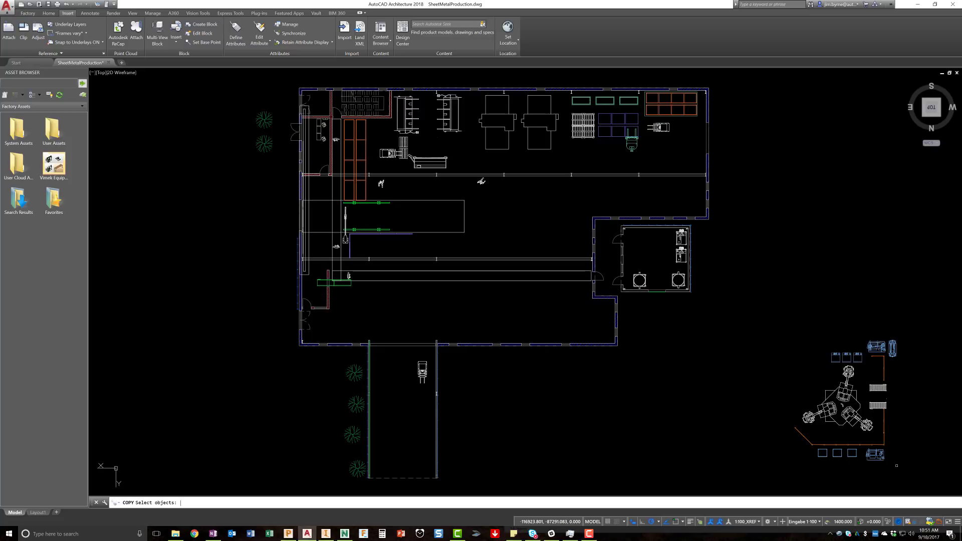
pyautogui.click(850, 395)
pyautogui.press('Return')
pyautogui.click(850, 395)
pyautogui.click(724, 341)
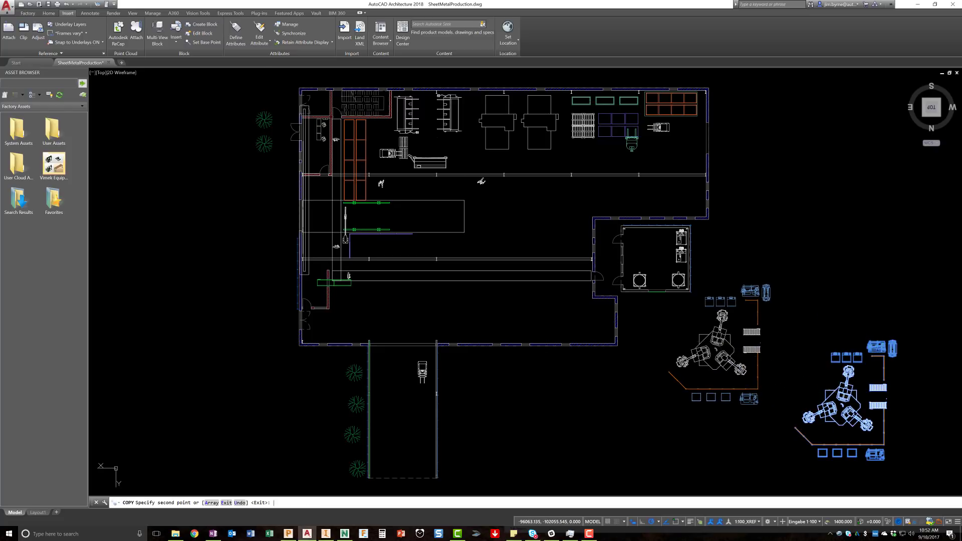
pyautogui.press('Return')
# Rotate the copied welding cell 180 degrees.
pyautogui.click(724, 340)
pyautogui.click(722, 341)
pyautogui.press('space')
pyautogui.press('space')
pyautogui.write('180')
pyautogui.press('Return')
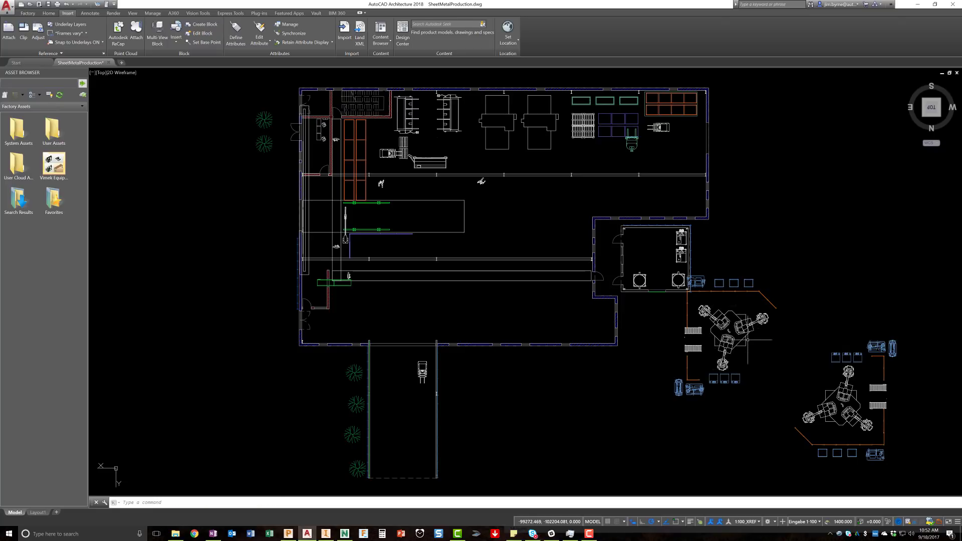
# Move the rotated cell against the first welding cell.
pyautogui.write('m')
pyautogui.press('Return')
pyautogui.click(747, 339)
pyautogui.press('Return')
pyautogui.click(748, 332)
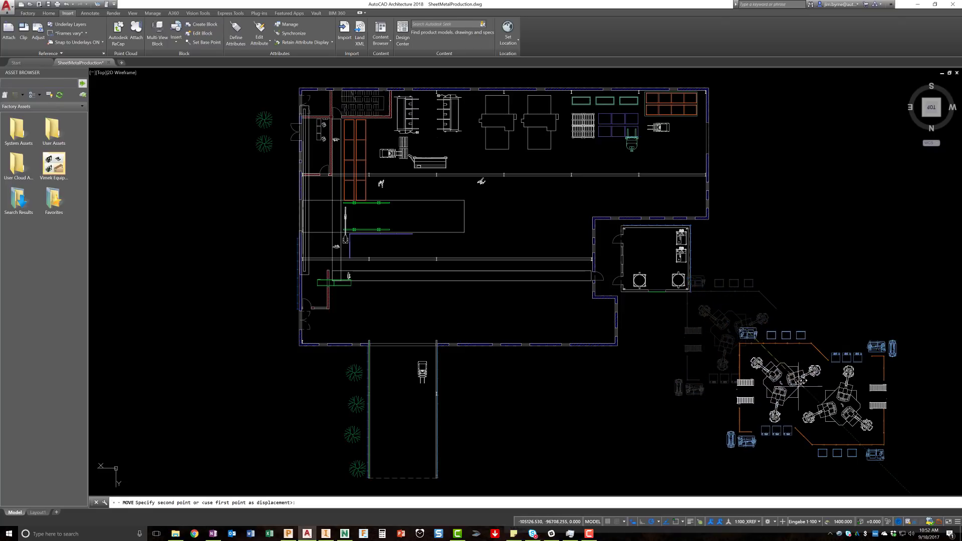
pyautogui.click(802, 386)
# Move both welding cells together into the building's central bay.
pyautogui.press('space')
pyautogui.click(850, 343)
pyautogui.click(792, 394)
pyautogui.press('Return')
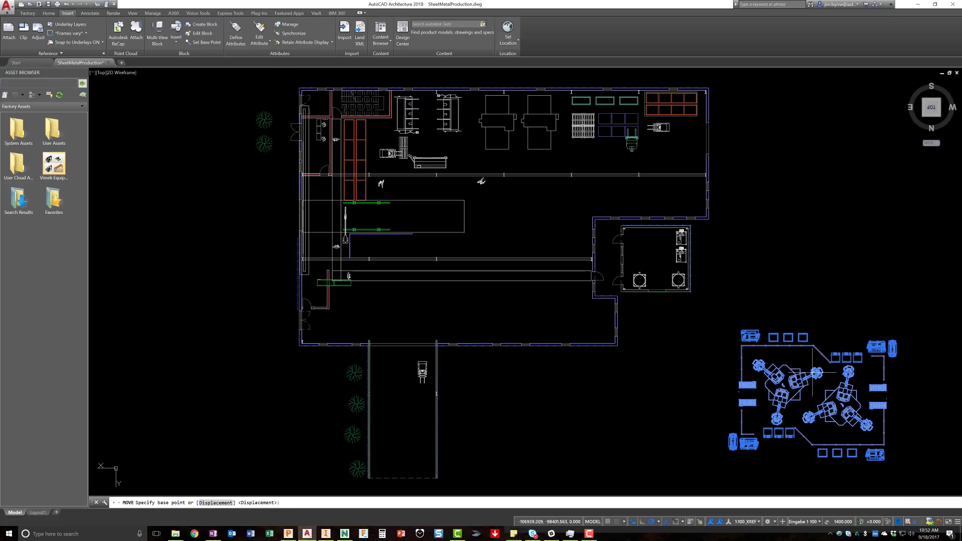
pyautogui.click(809, 371)
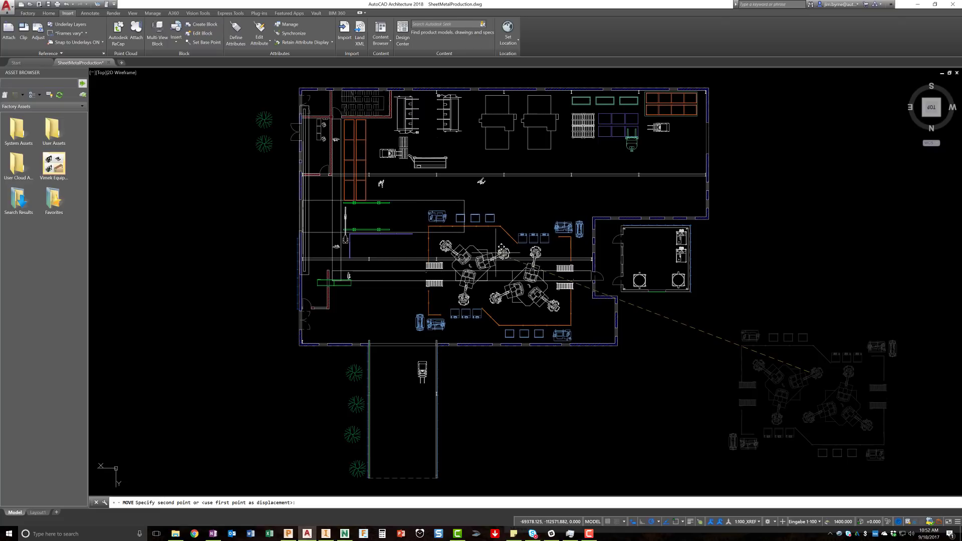
pyautogui.click(496, 264)
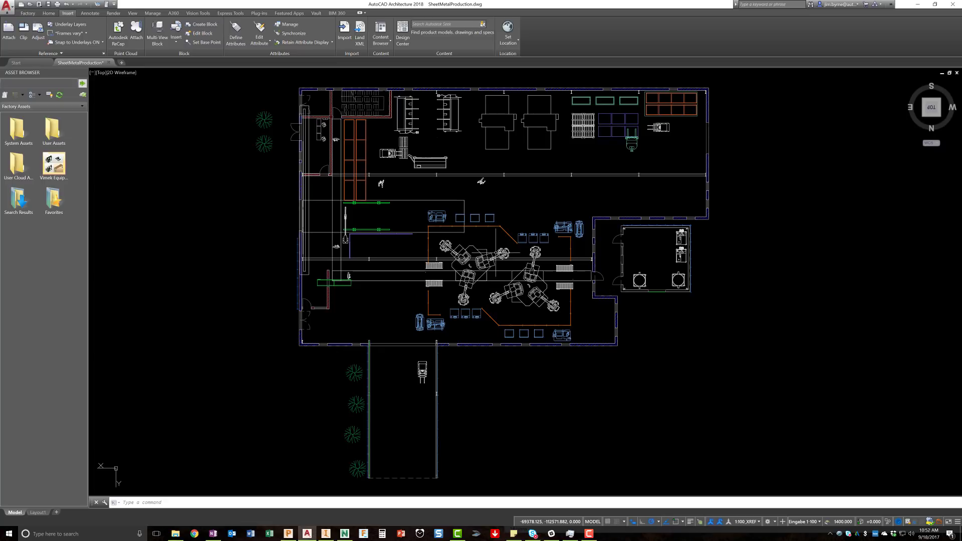
pyautogui.scroll(5, 488, 283)
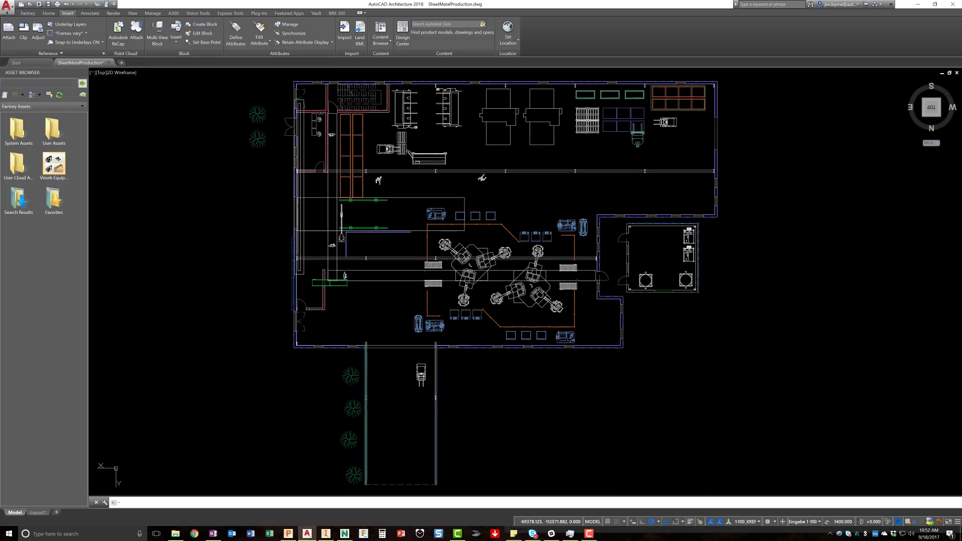
# Use Edit Xref In-place on one Welding Cell reference and confirm the Reference Edit dialog.
pyautogui.scroll(2, 553, 280)
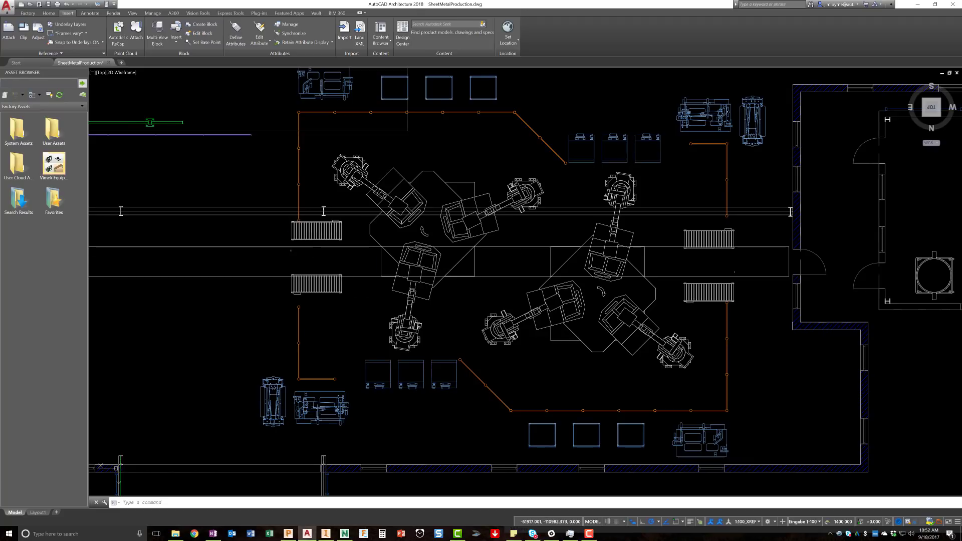
pyautogui.click(312, 231)
pyautogui.rightClick(312, 233)
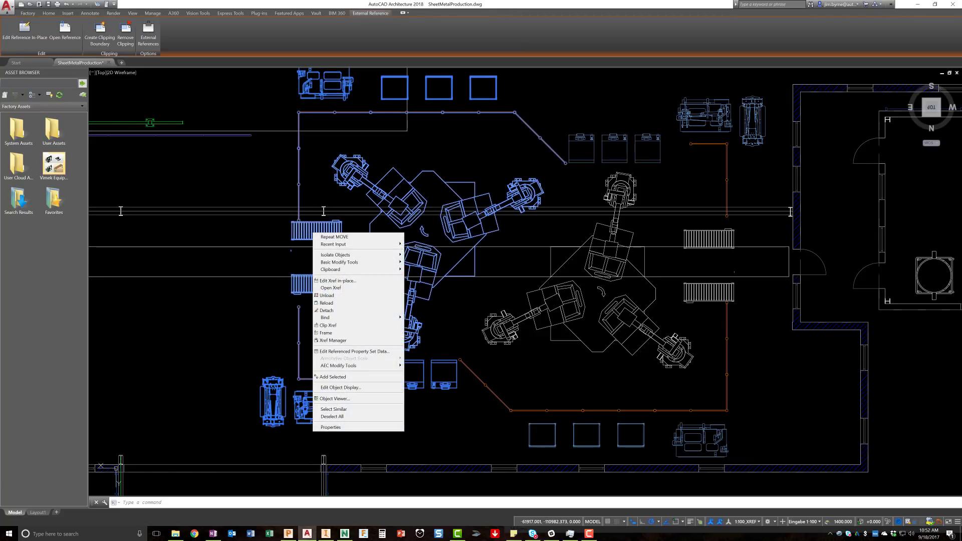
pyautogui.click(326, 281)
pyautogui.press('Return')
pyautogui.press('Return')
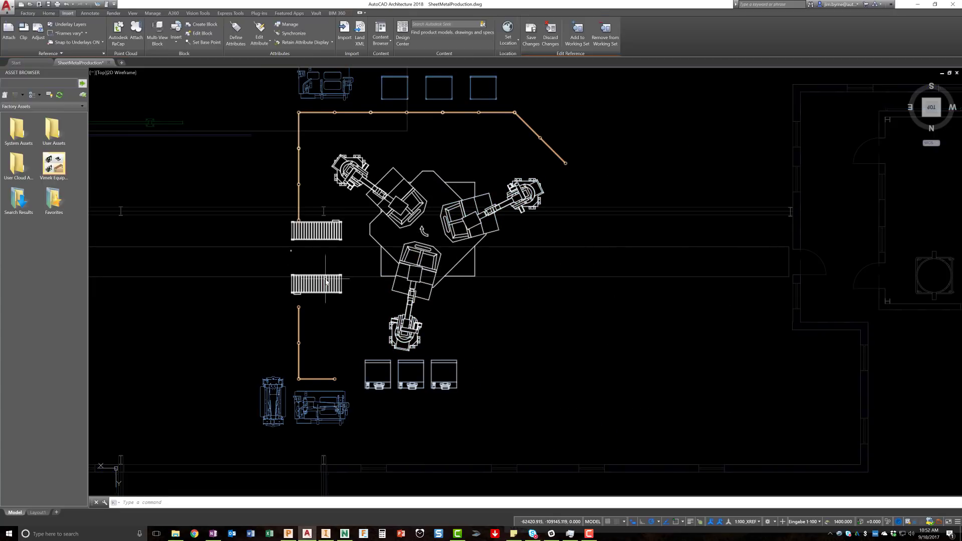
# Search the assets for 'roller' and place Horizontal Curve conveyors at the conveyor ends.
pyautogui.click(44, 84)
pyautogui.write('roller')
pyautogui.press('Return')
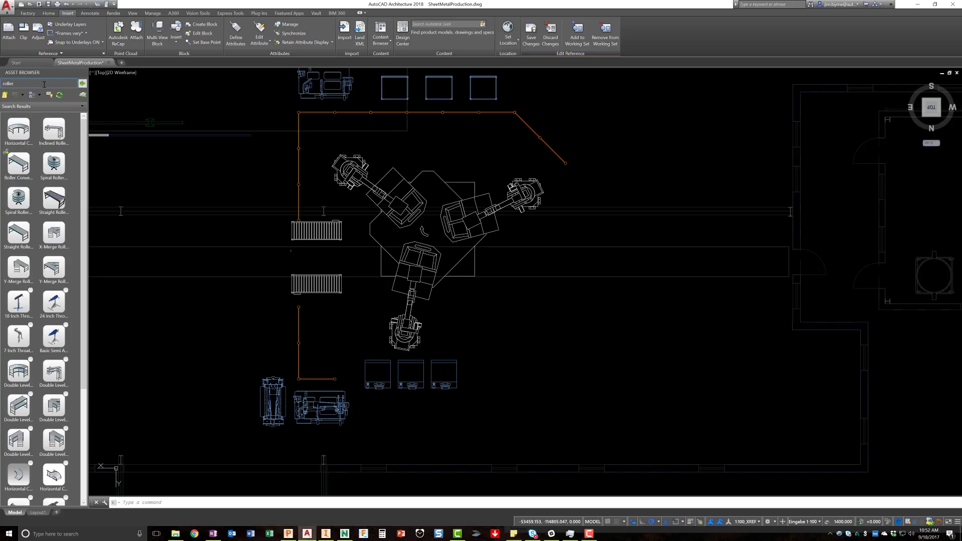
pyautogui.moveTo(16, 136); pyautogui.dragTo(128, 174)
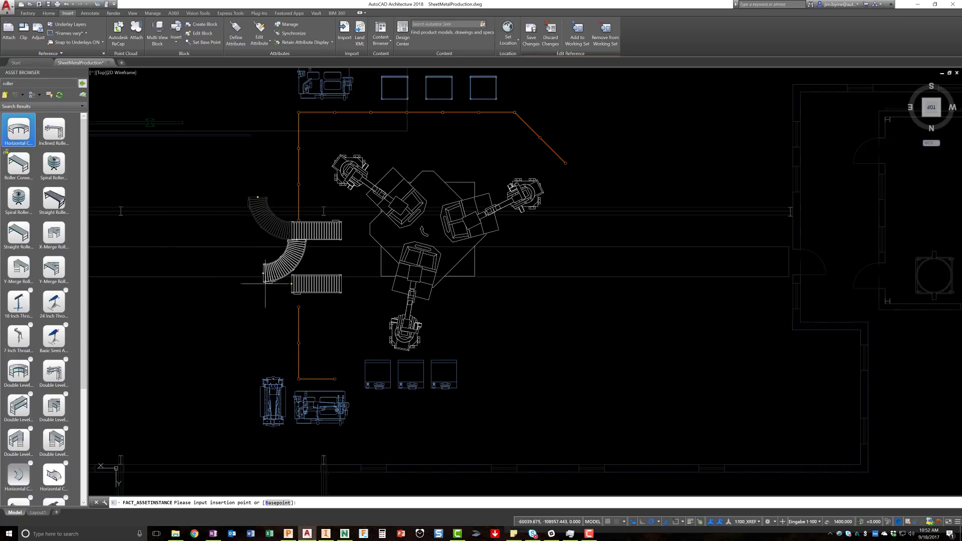
pyautogui.click(292, 285)
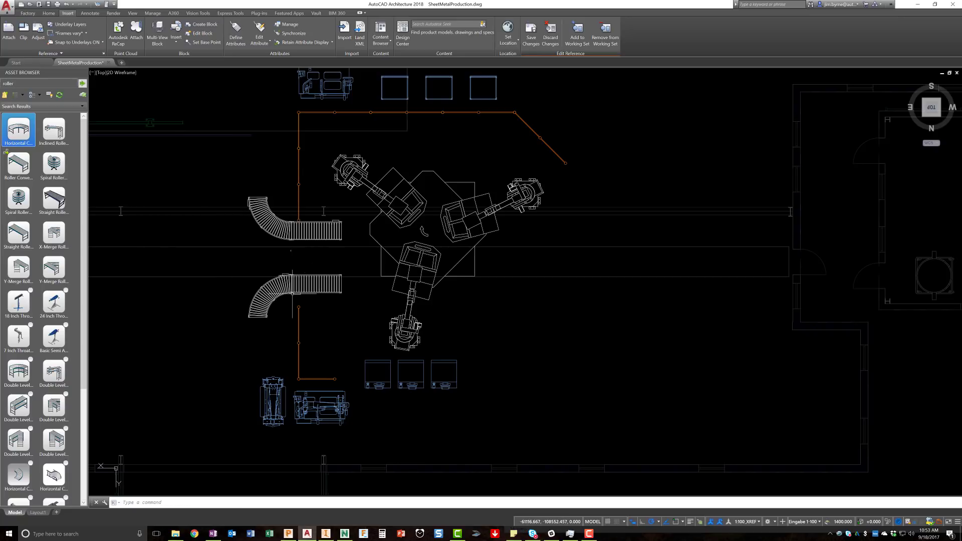
# Add Straight Roller sections at both curve ends and save changes to the xref.
pyautogui.moveTo(19, 233); pyautogui.dragTo(126, 230)
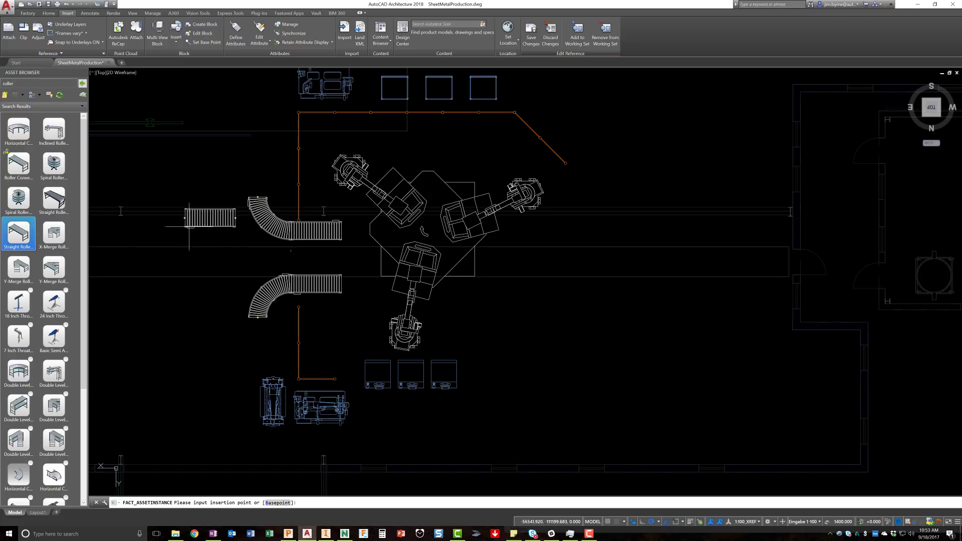
pyautogui.click(258, 198)
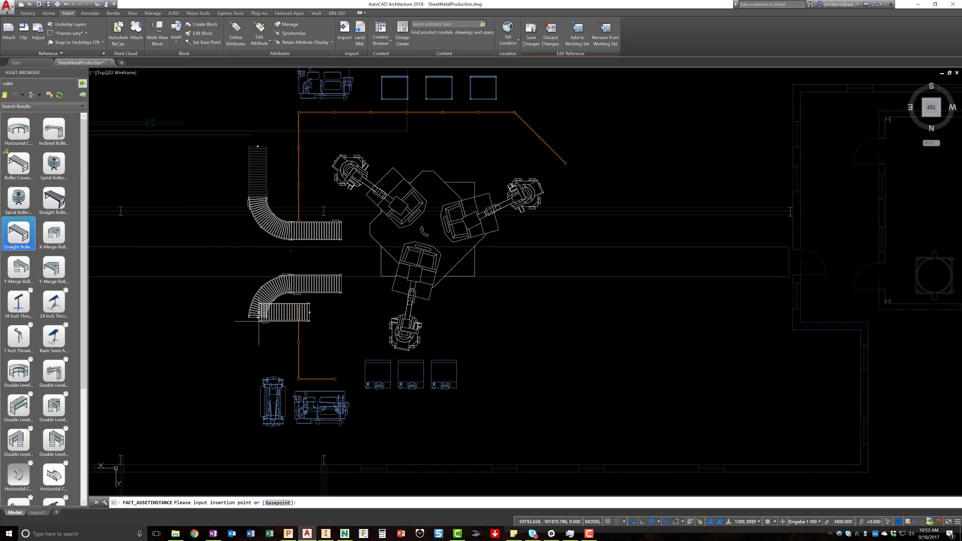
pyautogui.click(258, 324)
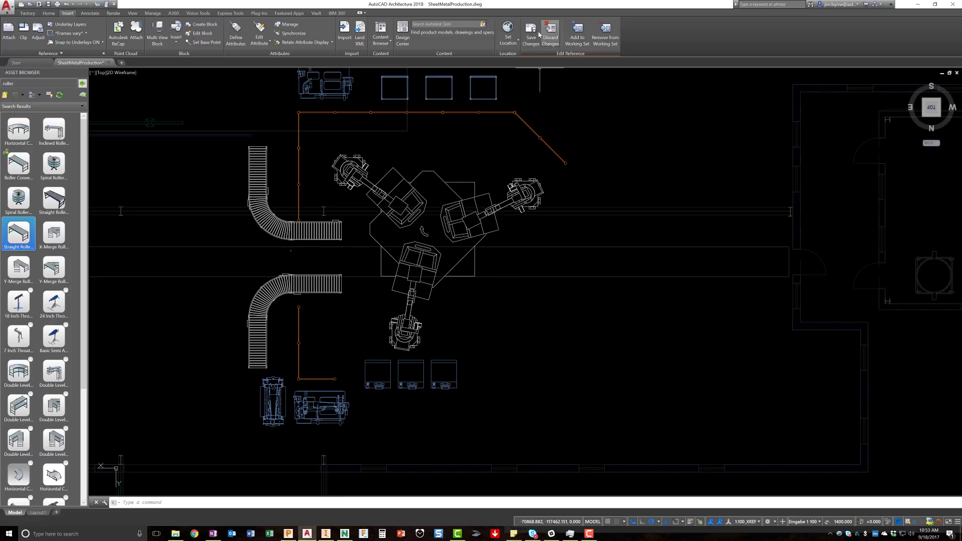
pyautogui.click(531, 31)
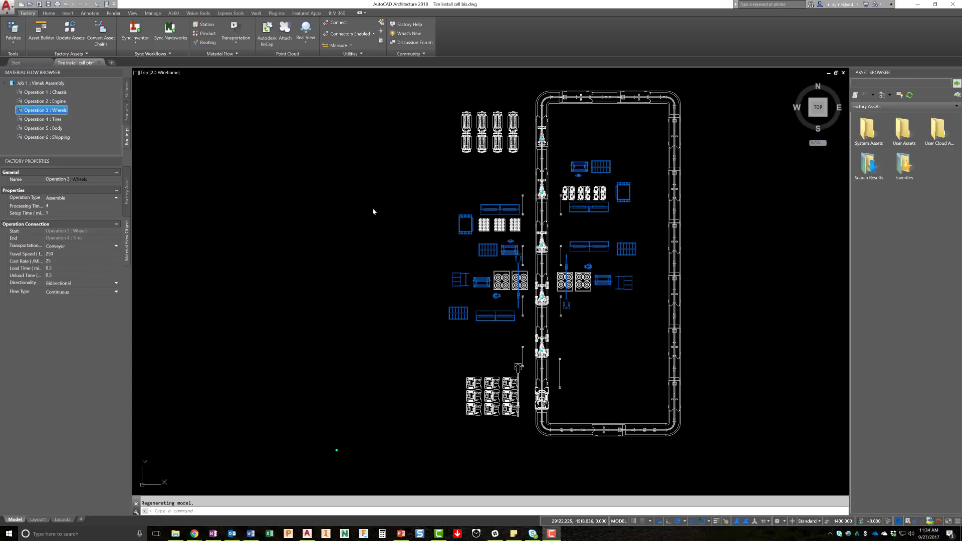
# Run the Transportation analysis, then switch it to Machine energy use.
pyautogui.click(238, 31)
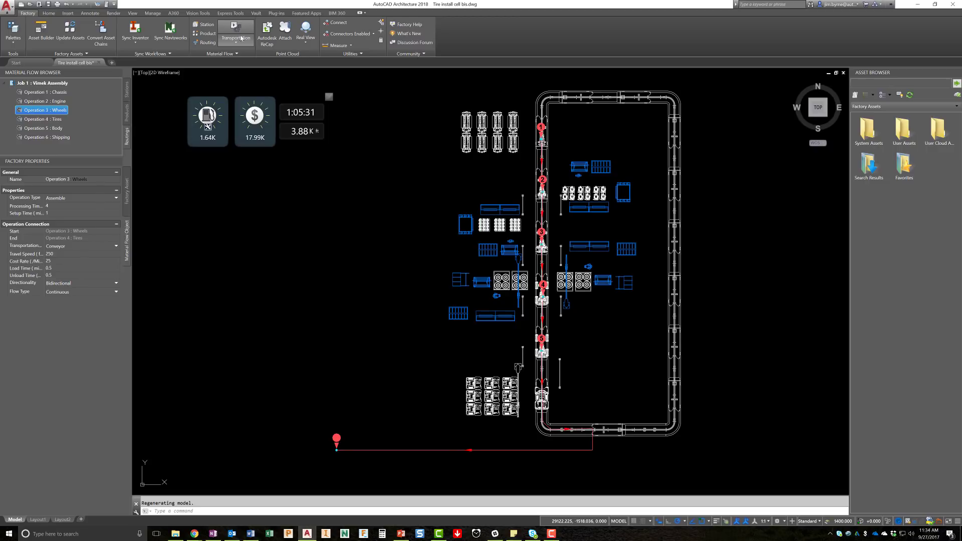
pyautogui.click(240, 43)
pyautogui.click(241, 71)
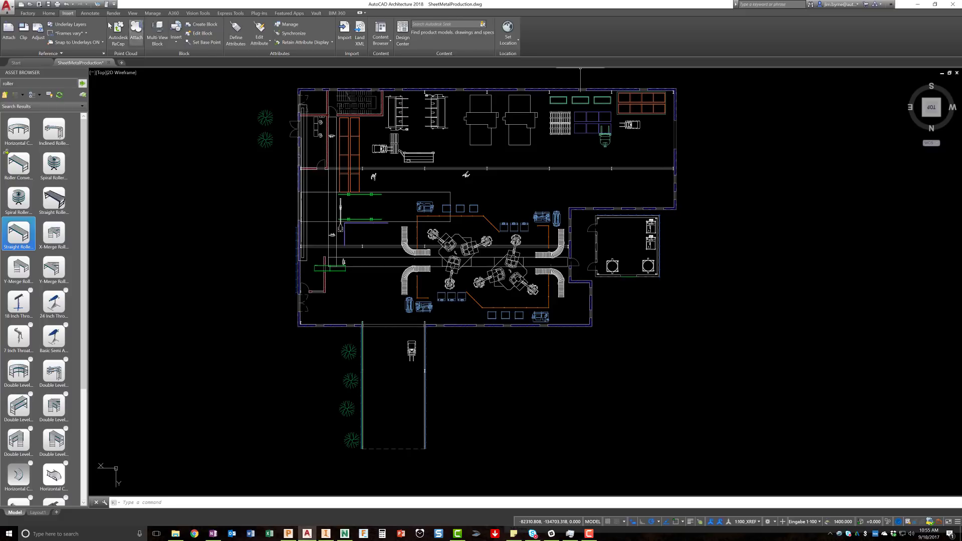
# Push the updated layout to Inventor with Sync Inventor on the Factory tab.
pyautogui.click(28, 14)
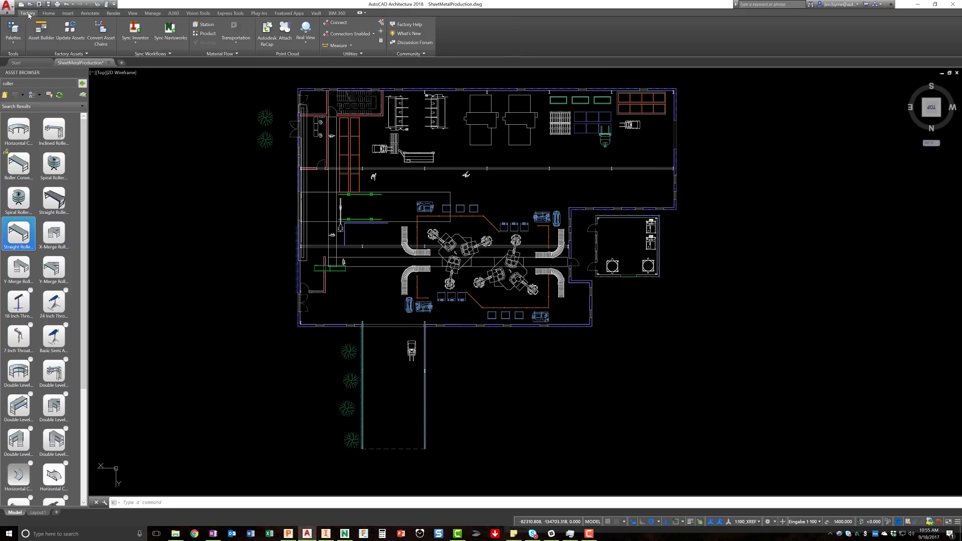
pyautogui.click(132, 31)
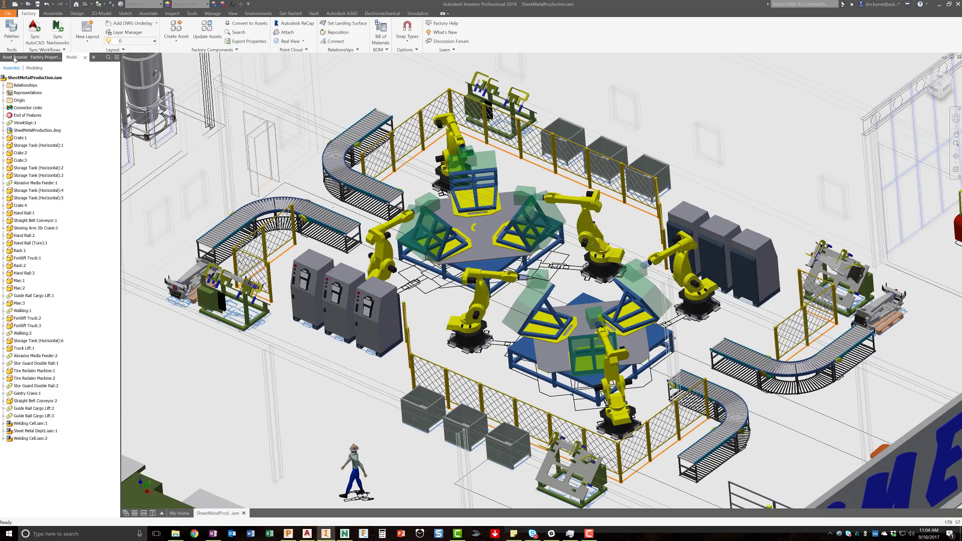
# Search the asset library for jib and place a Slewing Arm Jib Crane.
pyautogui.click(15, 58)
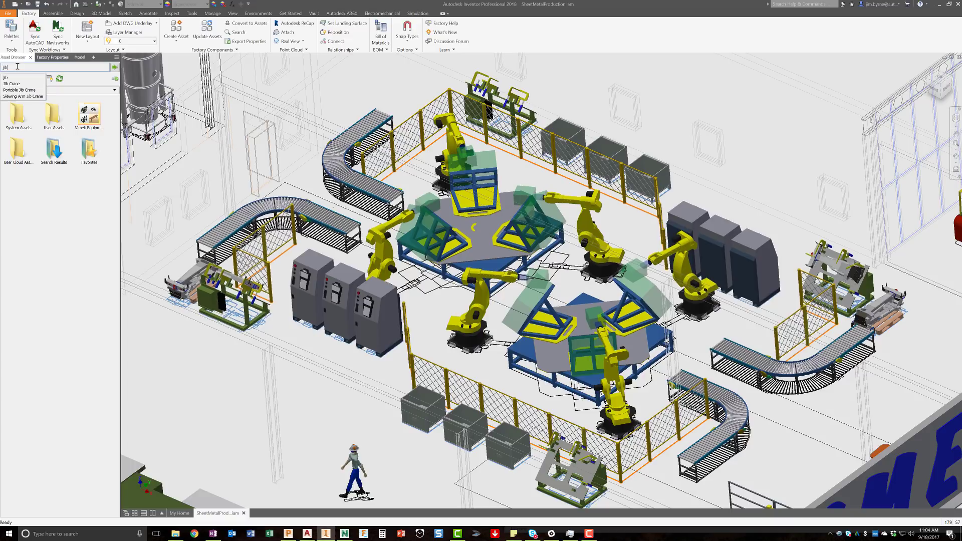
pyautogui.press('Return')
pyautogui.moveTo(16, 142); pyautogui.dragTo(765, 366)
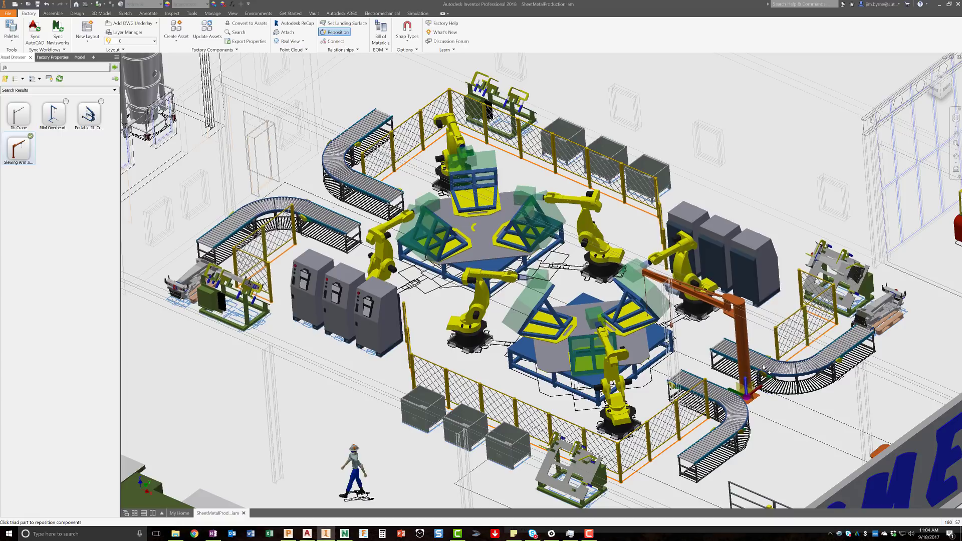
pyautogui.press('Escape')
# Place a second jib crane by the left conveyor, rotated -90°.
pyautogui.press('Return')
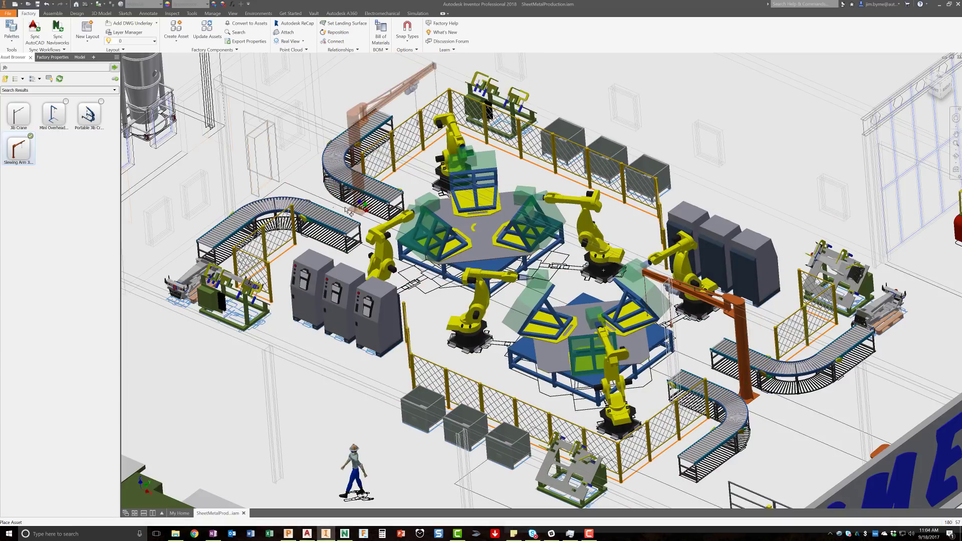
pyautogui.click(323, 207)
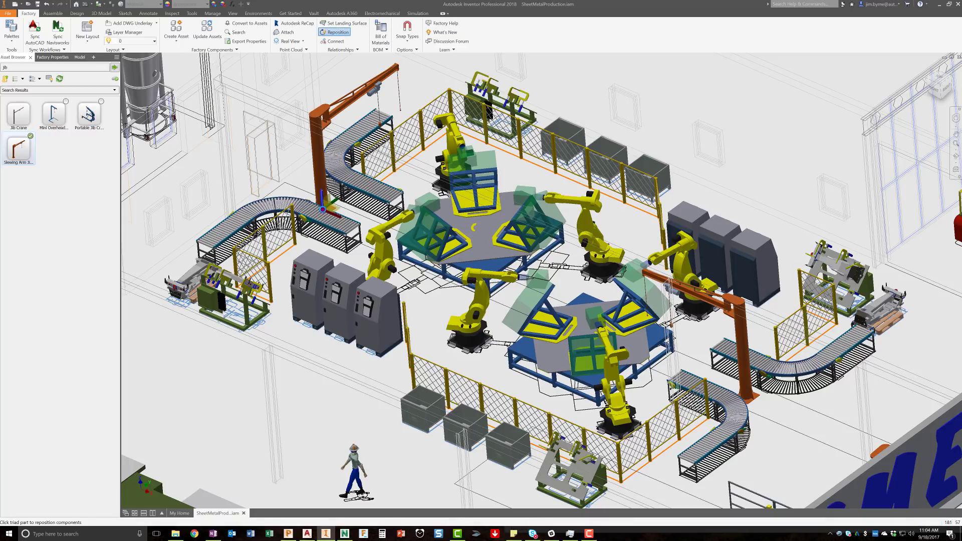
pyautogui.moveTo(321, 195); pyautogui.dragTo(310, 203)
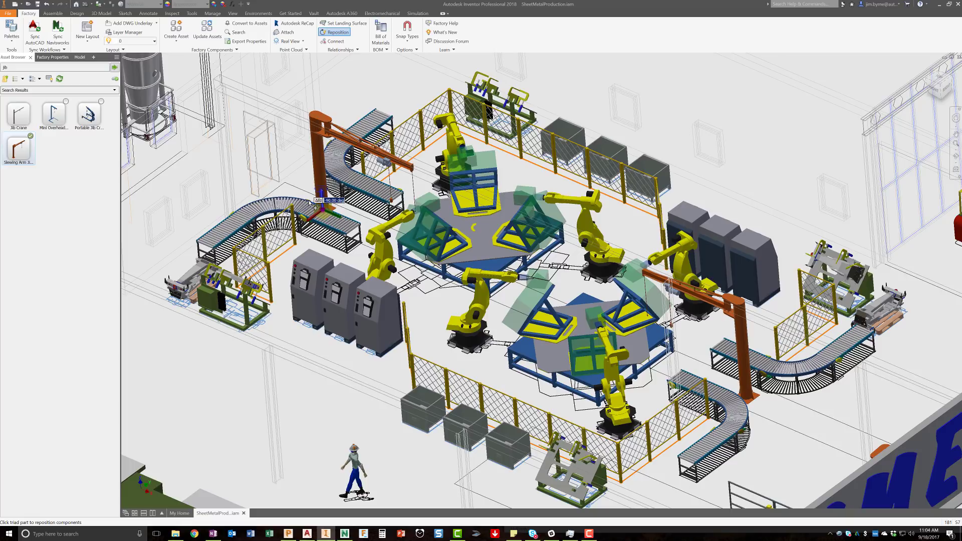
pyautogui.click(315, 207)
pyautogui.click(309, 200)
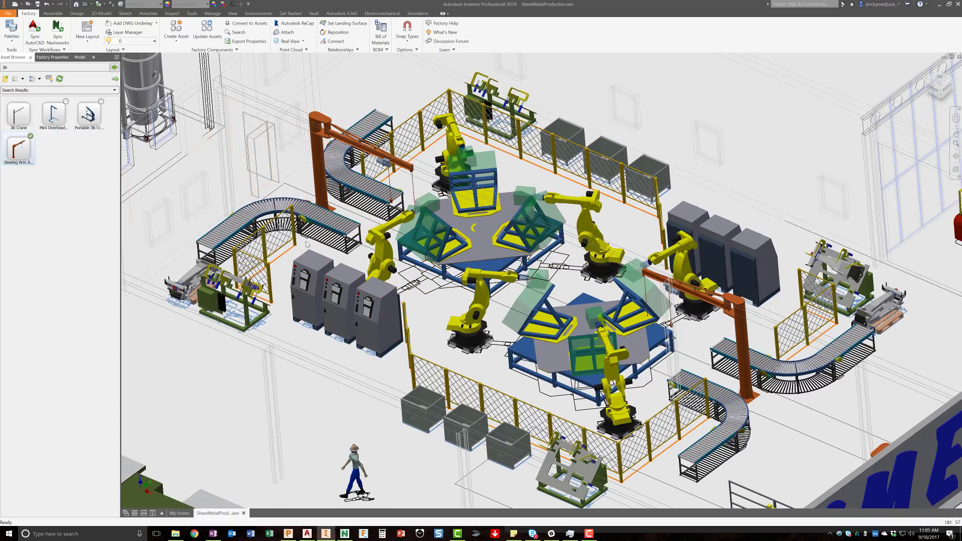
# Save the SheetMetalProduction assembly along with its dependents.
pyautogui.scroll(-5, 306, 233)
pyautogui.press('F6')
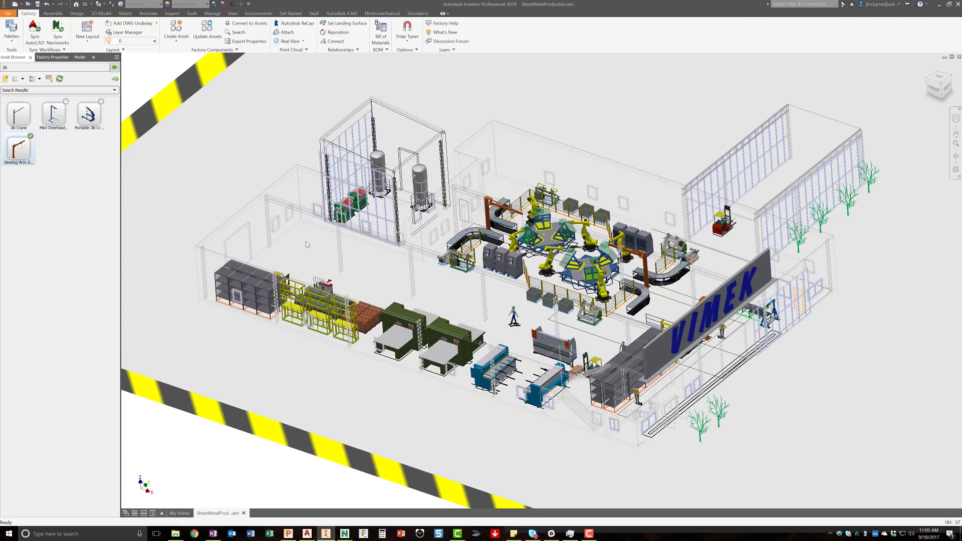
pyautogui.click(39, 6)
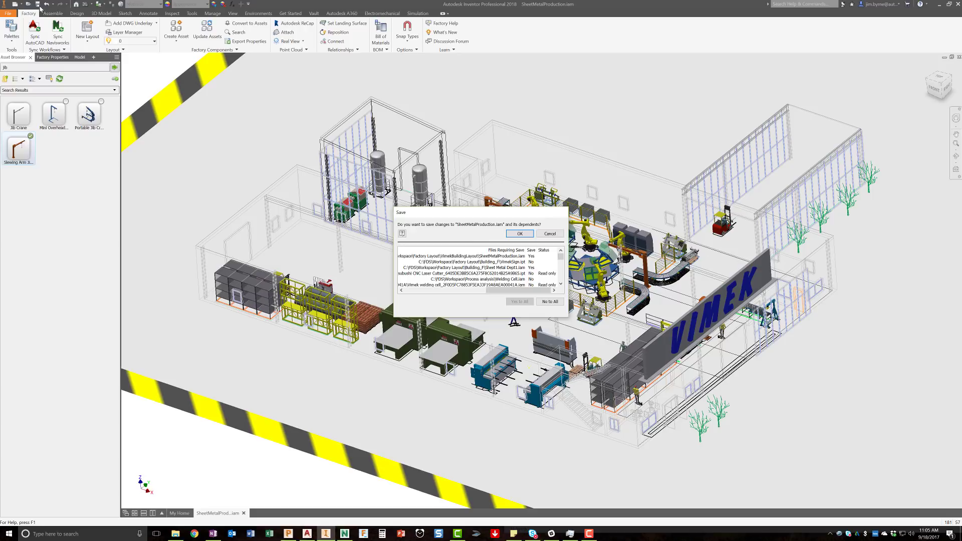
pyautogui.press('Return')
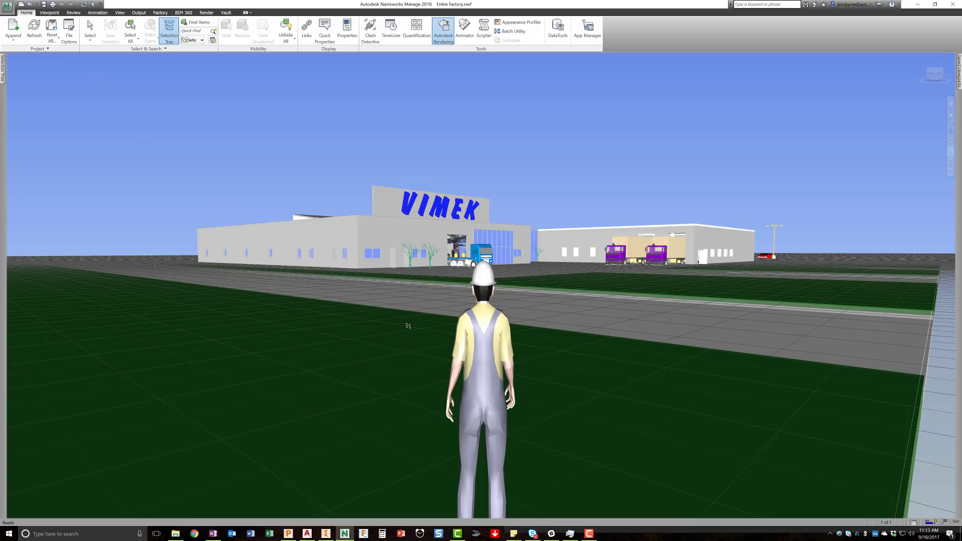
pyautogui.moveTo(407, 326); pyautogui.dragTo(339, 257)
# Walk the avatar through the VIMEK entrance to the welding cells and jib cranes.
pyautogui.moveTo(228, 300); pyautogui.dragTo(571, 323)
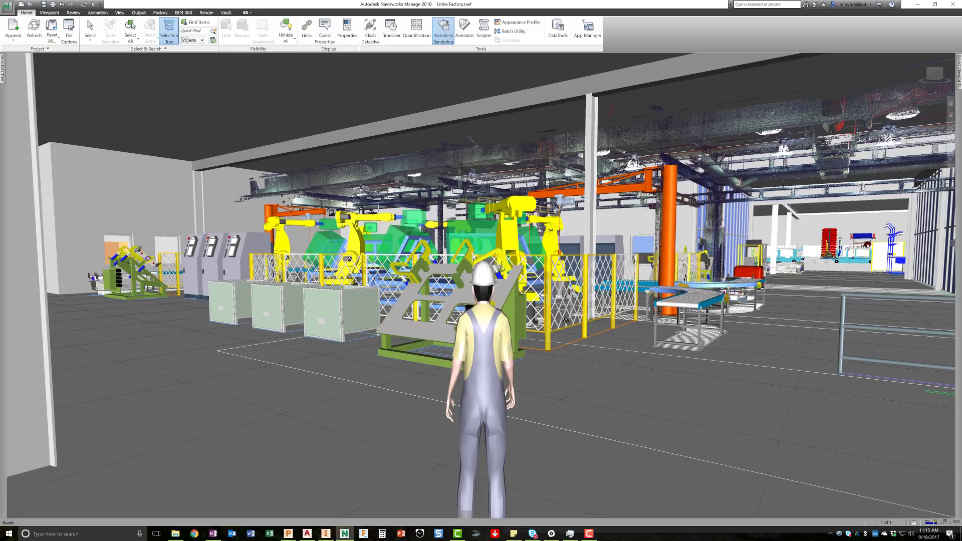
# Run a Clash Detective test with SheetMetalProduction.iam as Selection A, then return to Inventor.
pyautogui.click(371, 30)
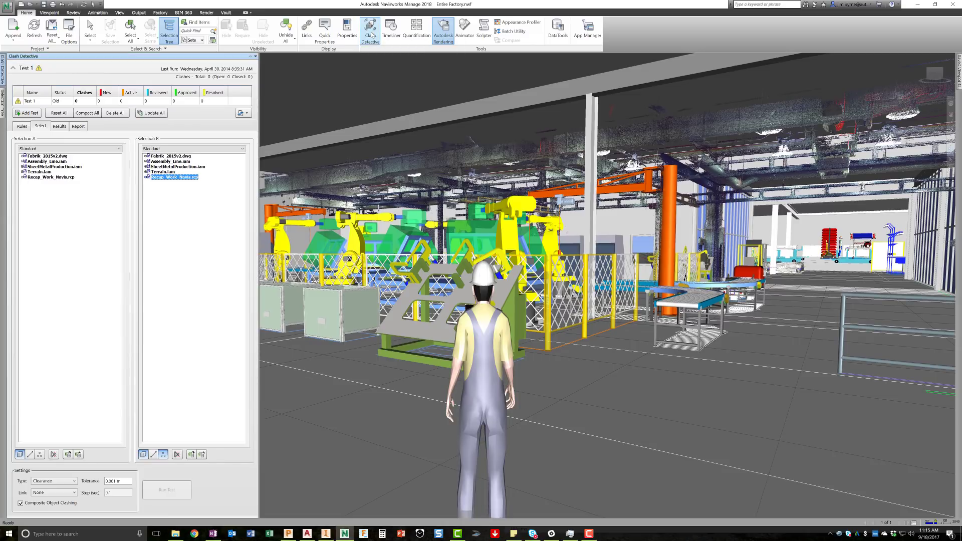
pyautogui.click(58, 167)
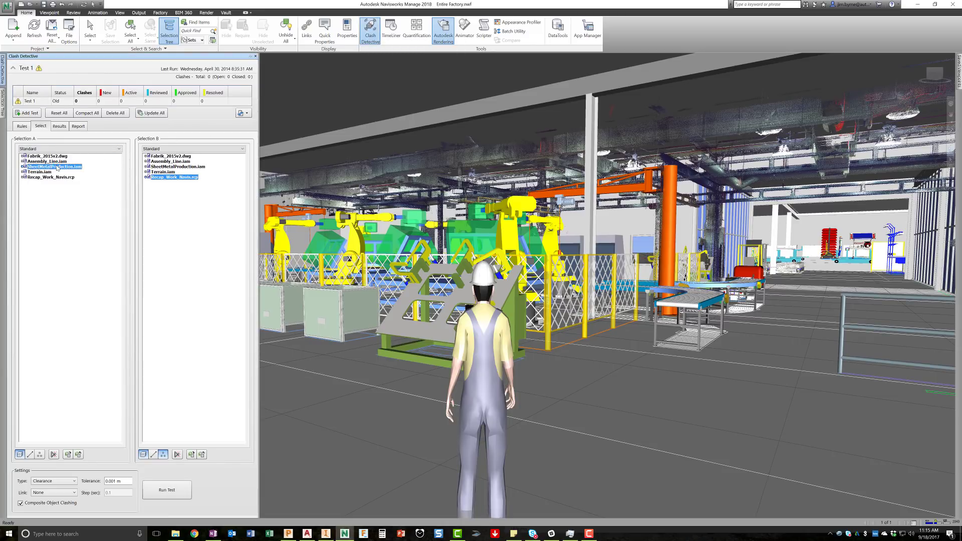
pyautogui.click(167, 490)
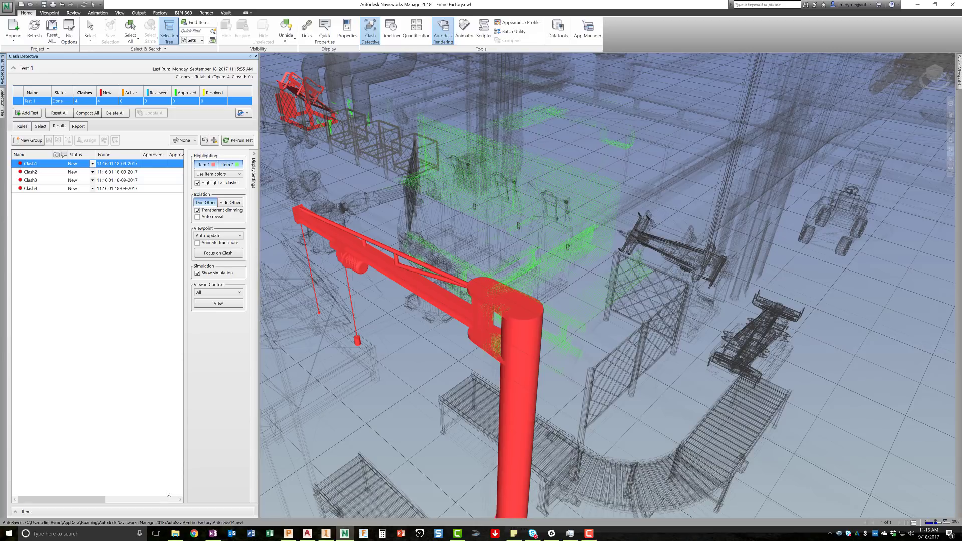
pyautogui.click(326, 534)
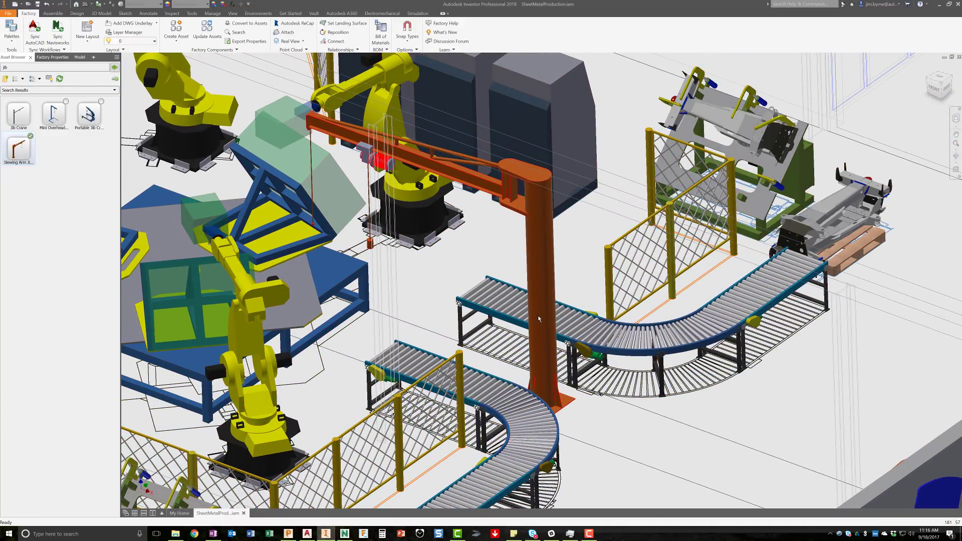
# Lower the slewing-arm jib crane's height from 3658 to 3048.
pyautogui.click(539, 319)
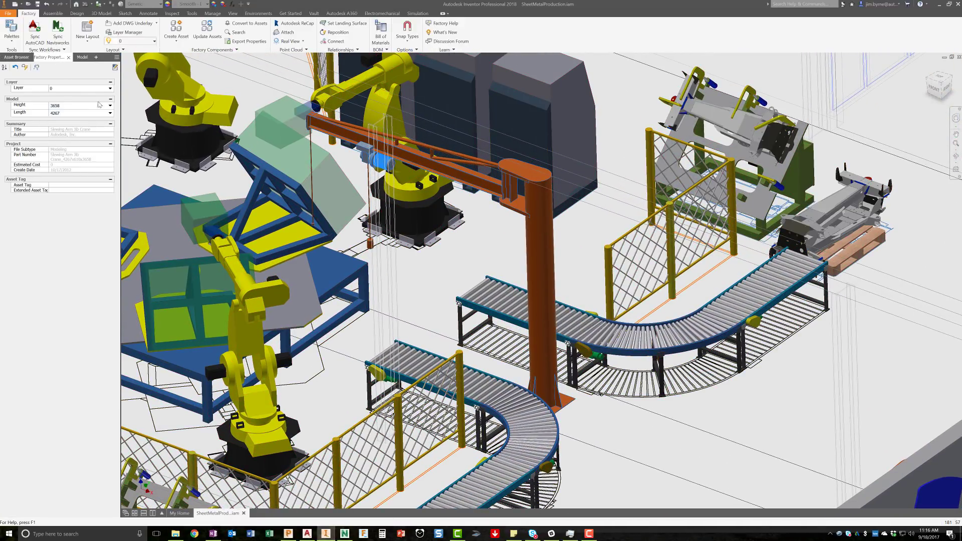
pyautogui.click(110, 105)
pyautogui.click(75, 116)
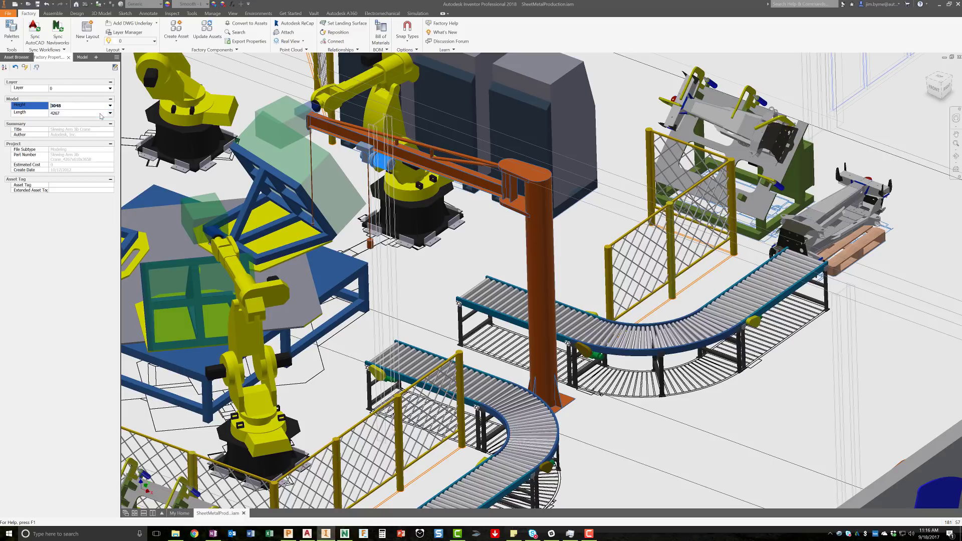
pyautogui.click(24, 67)
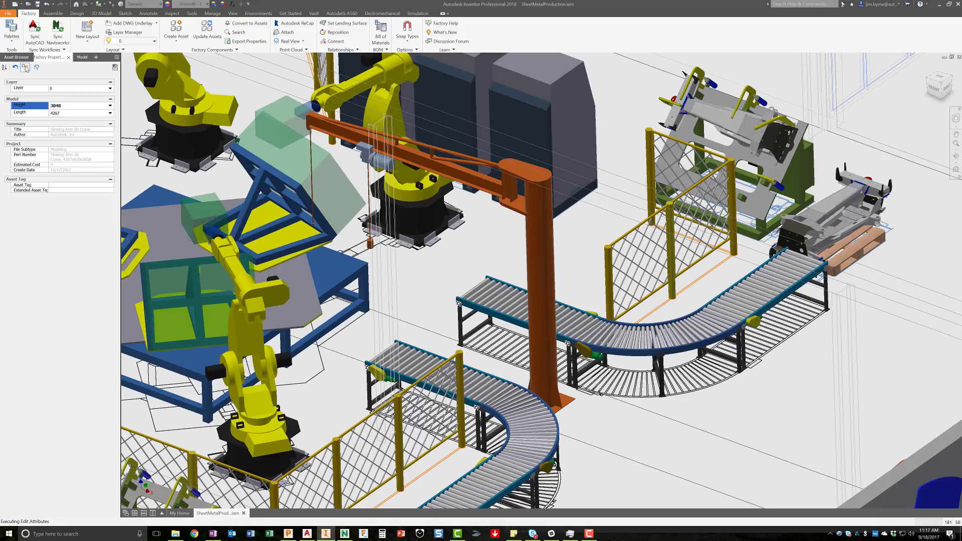
# Save SheetMetalProduction.iam and return to Navisworks.
pyautogui.click(38, 4)
pyautogui.press('Return')
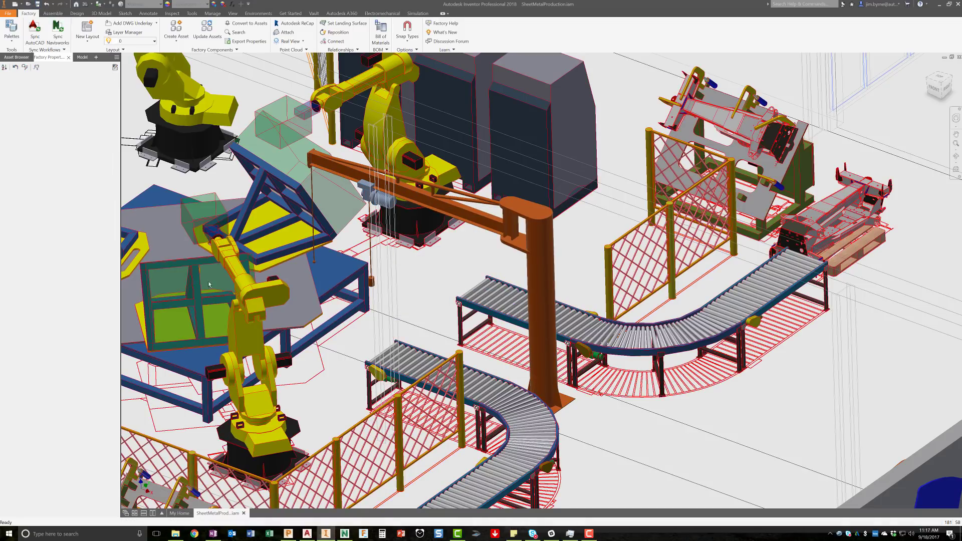
pyautogui.click(345, 534)
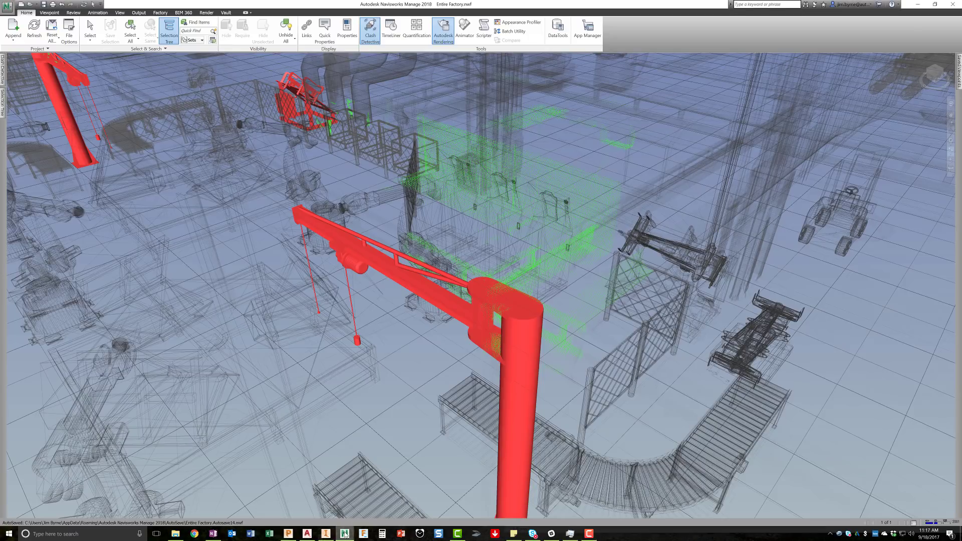
# Refresh the factory models and re-run clash Test 1 with the lowered jib crane.
pyautogui.click(33, 35)
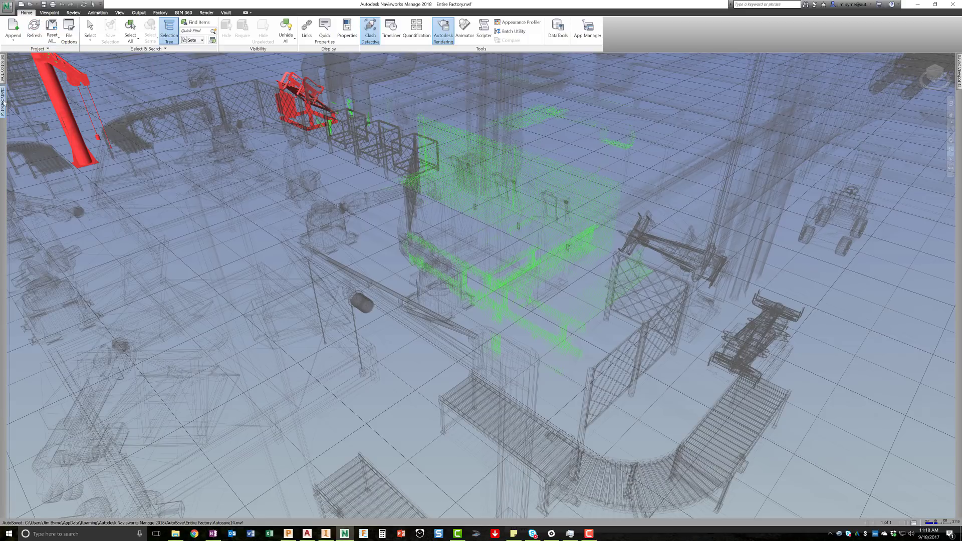
pyautogui.moveTo(4, 102)
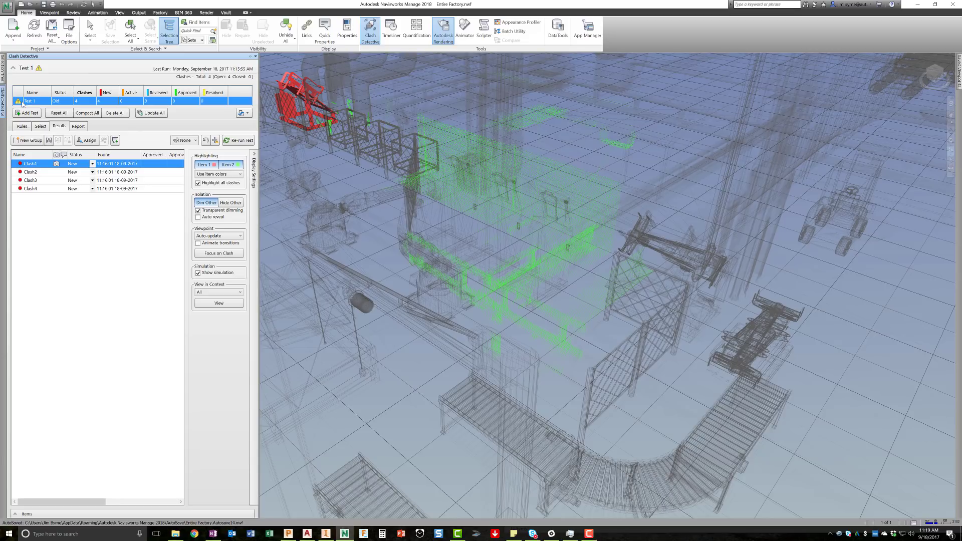
pyautogui.click(236, 141)
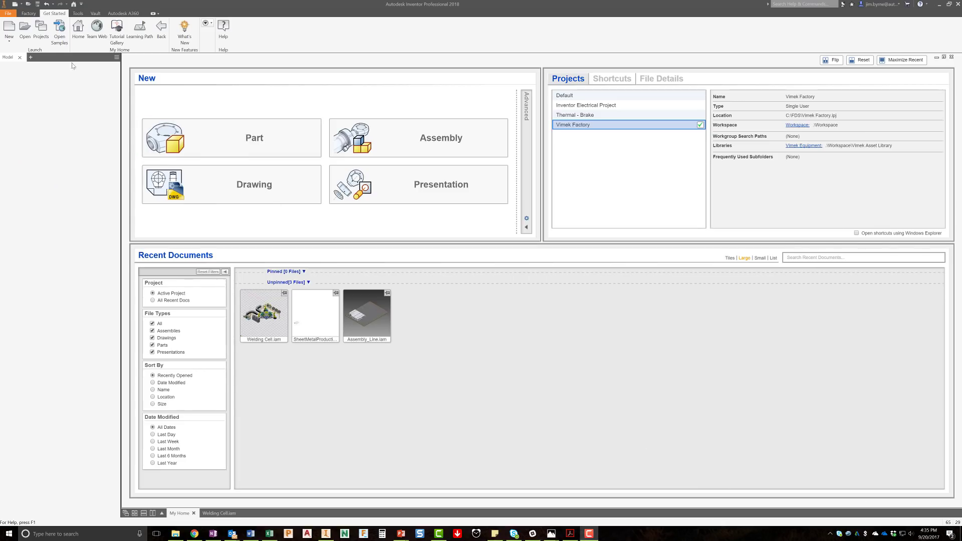
# Create an ANSI (in) drawing with a Welding Cell.iam base view at scale 0.02.
pyautogui.click(9, 29)
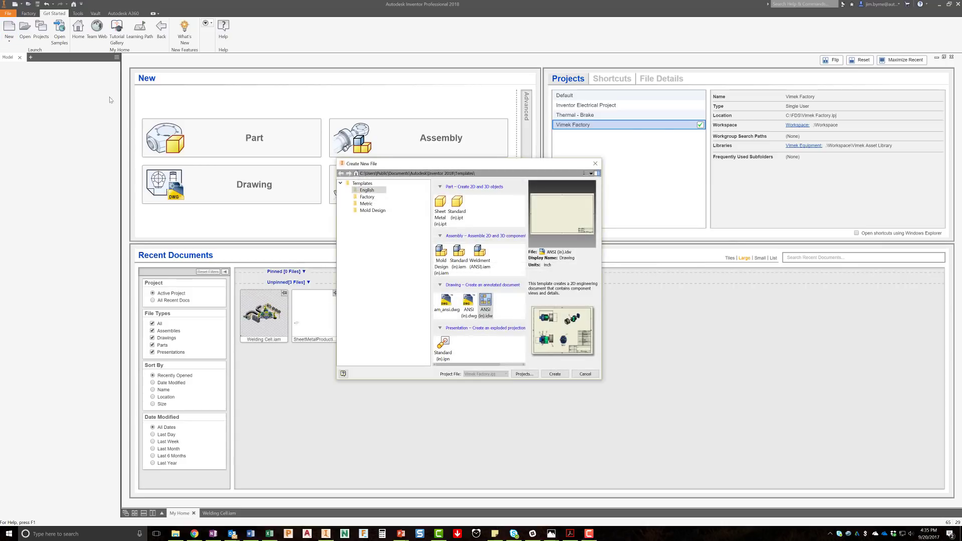
pyautogui.click(555, 373)
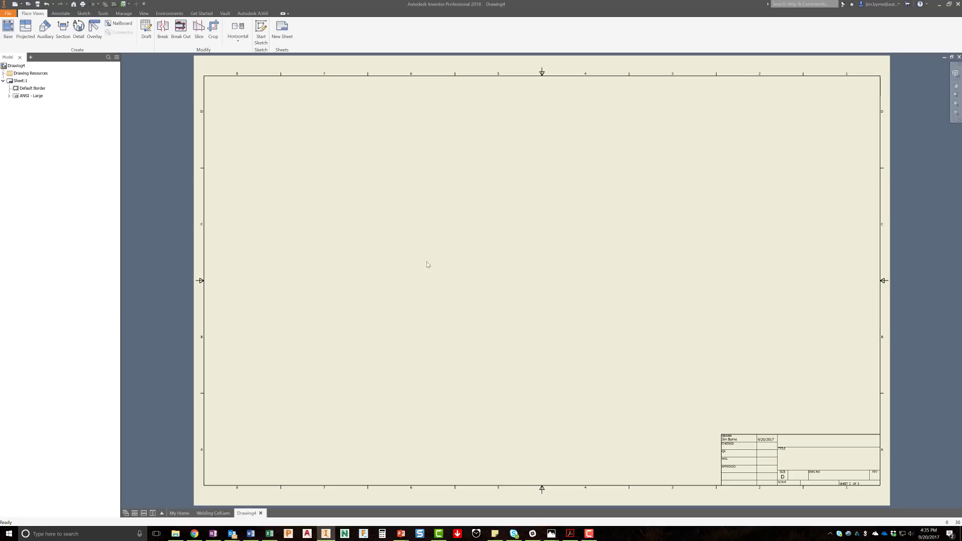
pyautogui.click(8, 29)
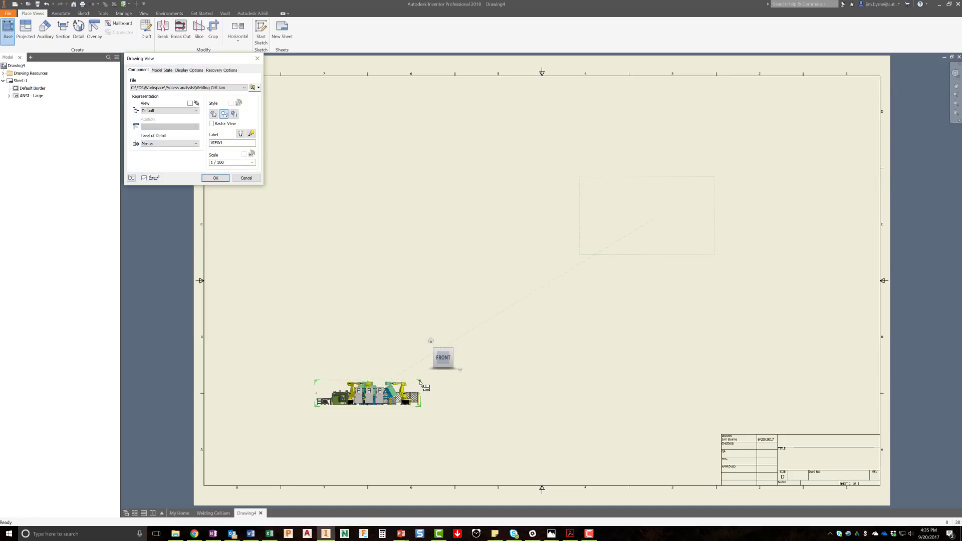
pyautogui.moveTo(421, 382); pyautogui.dragTo(467, 347)
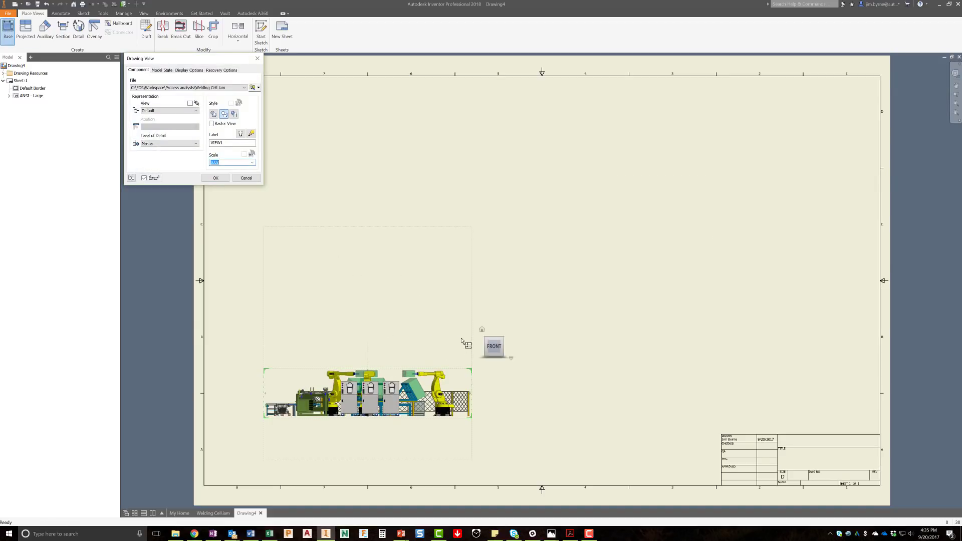
# Project a top view above and an isometric view at the lower right.
pyautogui.click(440, 239)
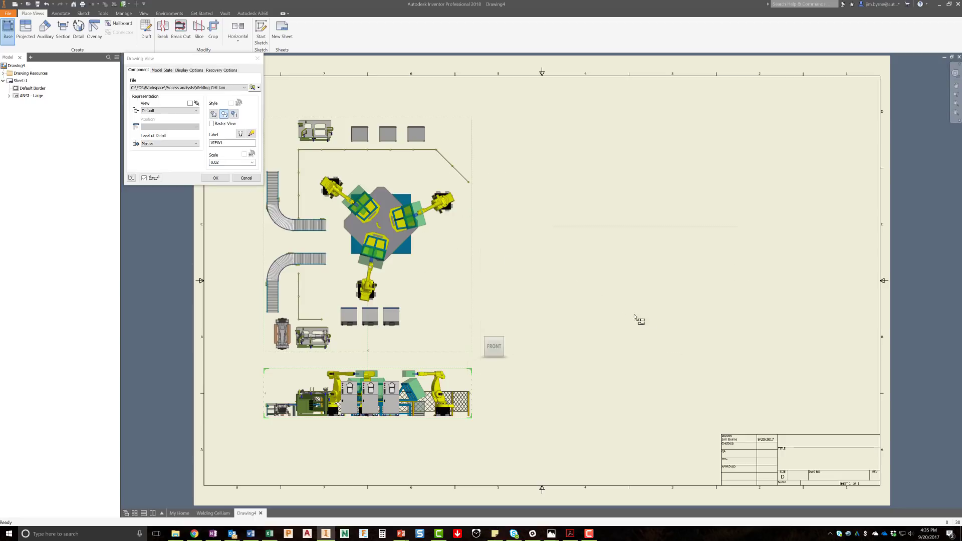
pyautogui.click(680, 342)
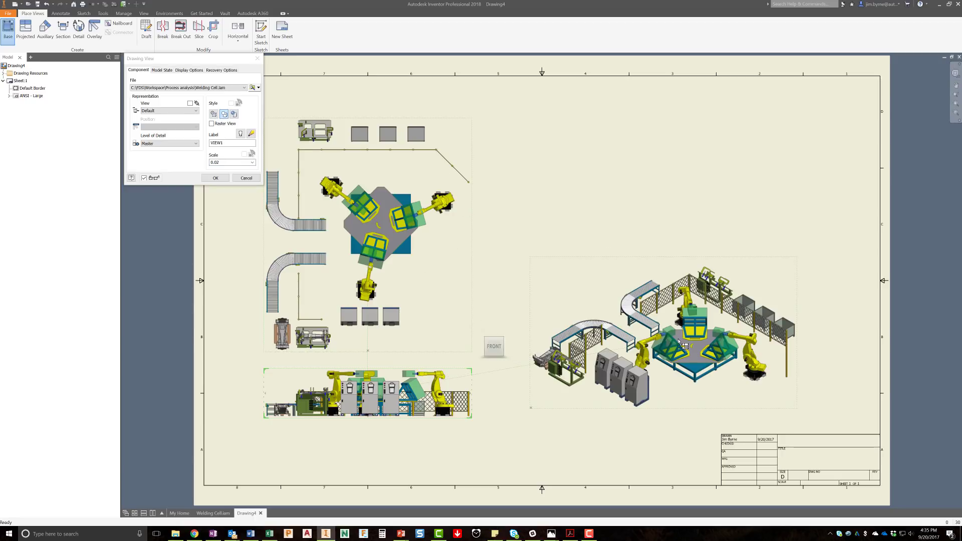
pyautogui.rightClick(680, 342)
pyautogui.click(661, 315)
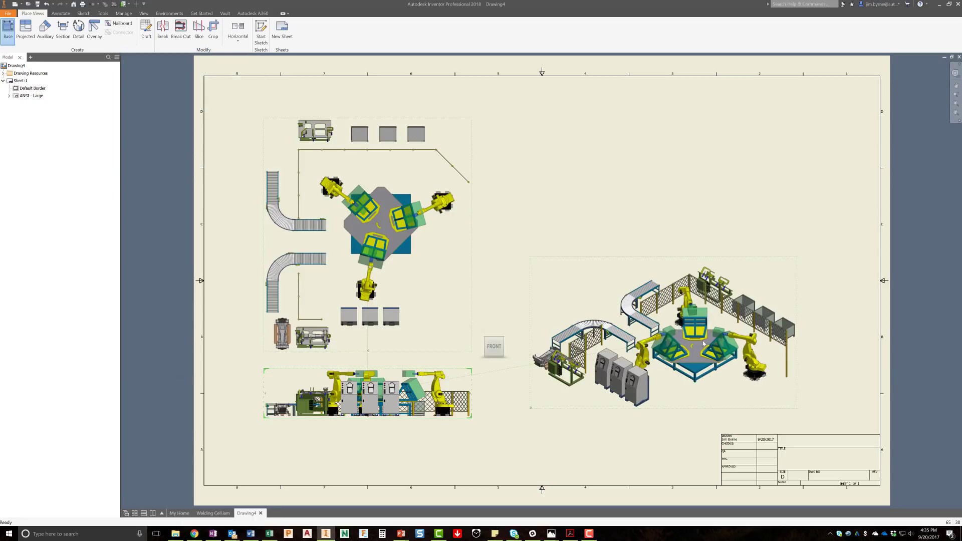
# Change the isometric view's style to Shaded.
pyautogui.rightClick(587, 263)
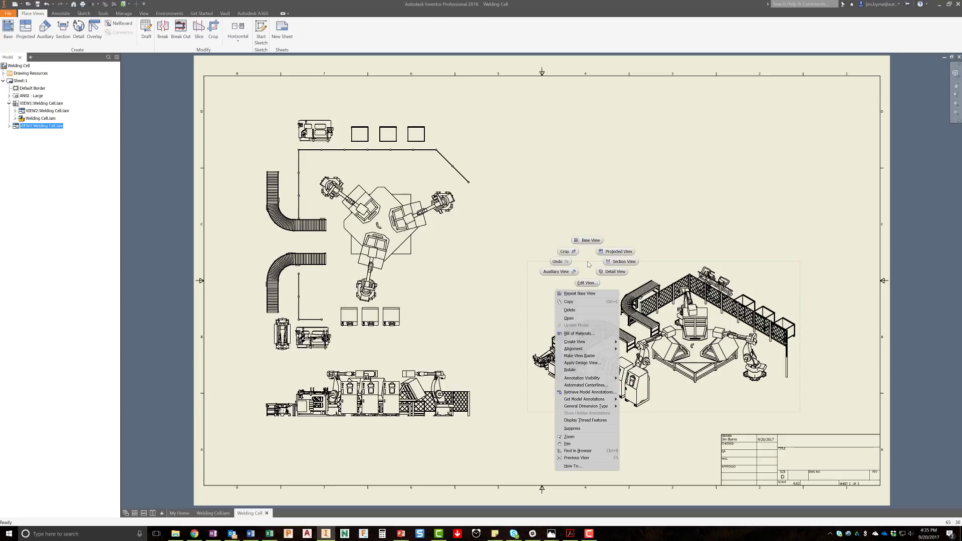
pyautogui.click(587, 283)
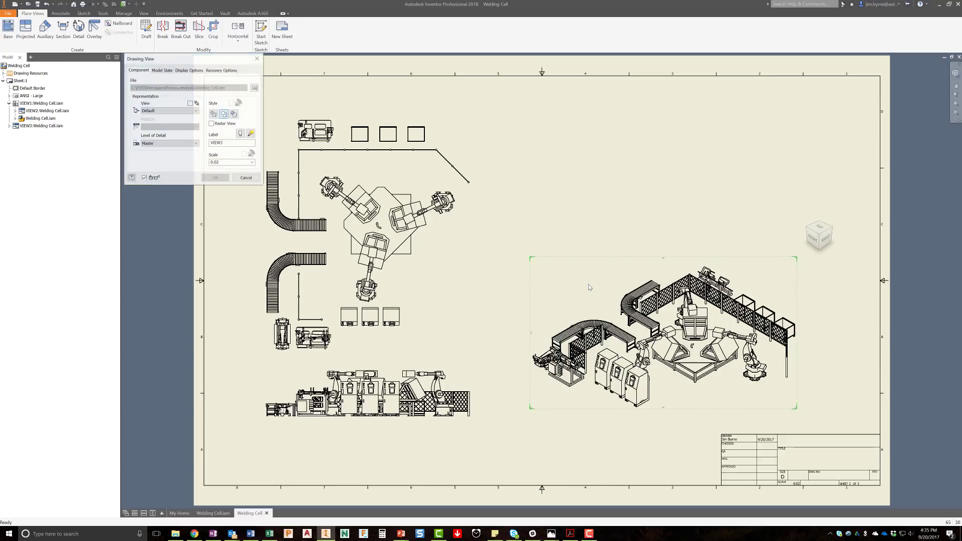
pyautogui.click(235, 115)
pyautogui.click(216, 178)
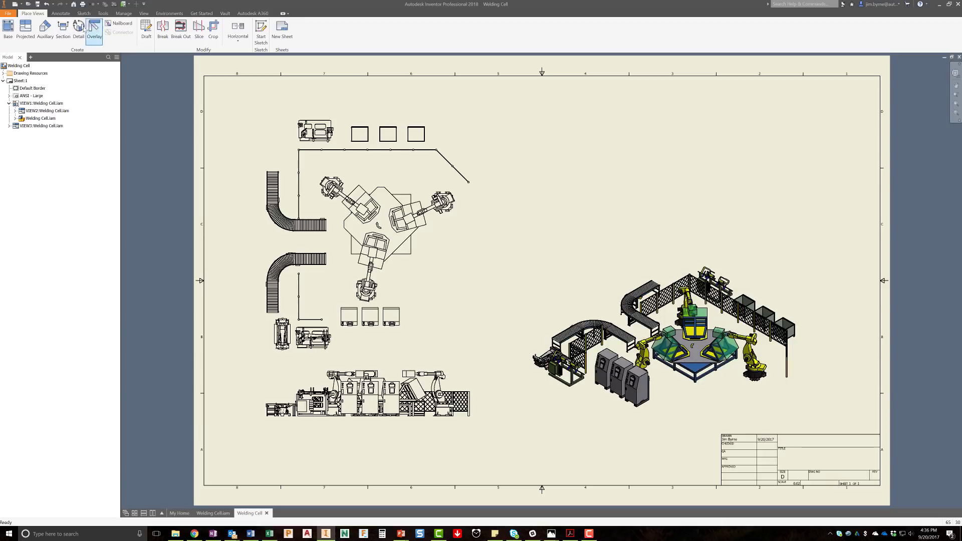
pyautogui.click(62, 14)
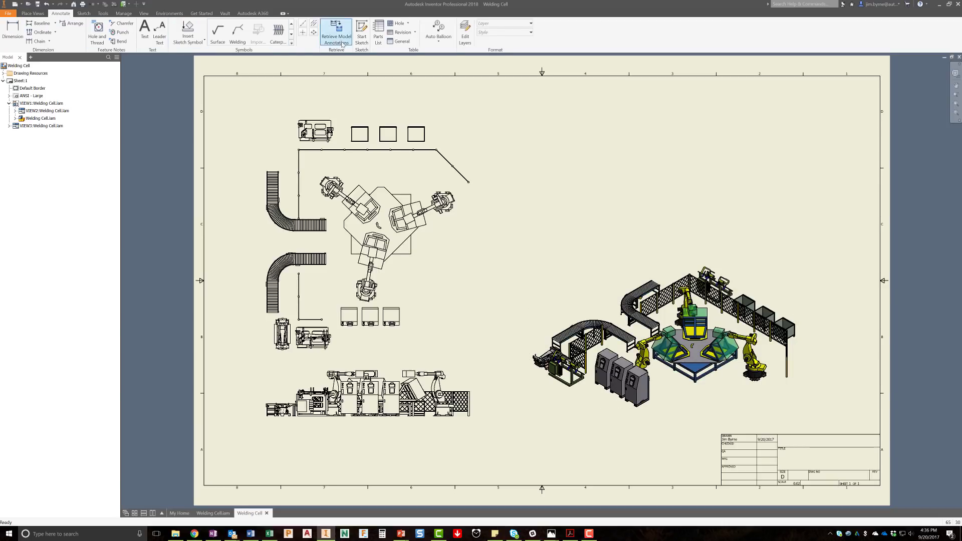
# Place a parts list from the isometric view at the sheet's top-right corner.
pyautogui.click(379, 33)
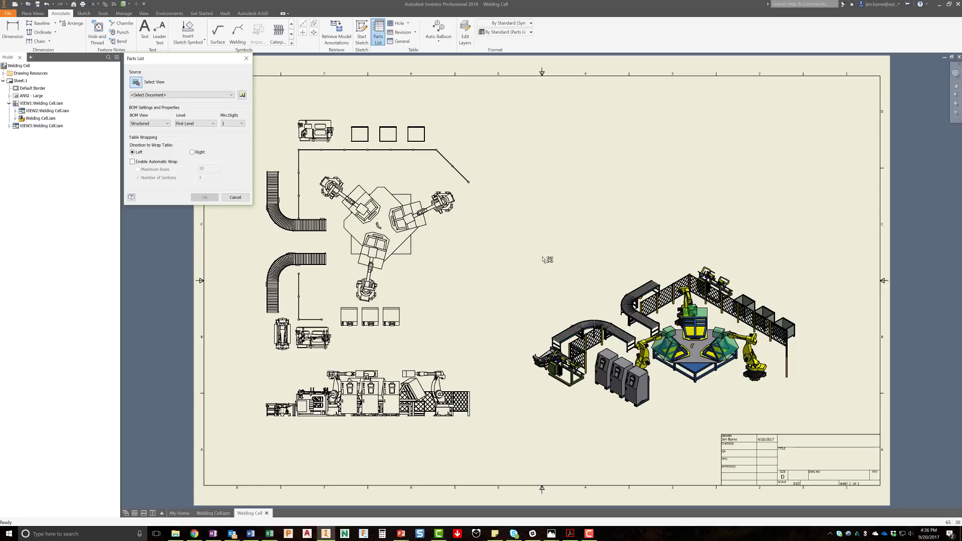
pyautogui.click(559, 264)
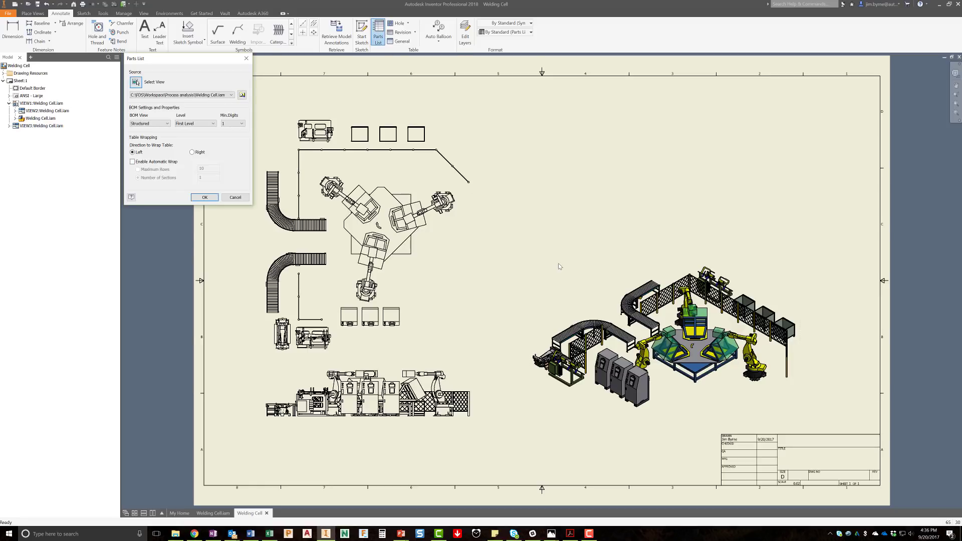
pyautogui.rightClick(558, 263)
pyautogui.click(569, 233)
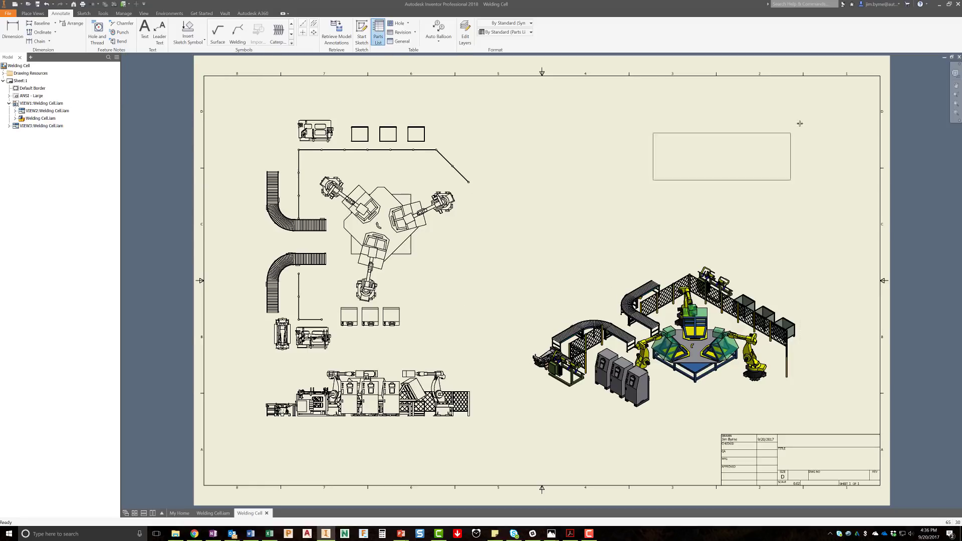
pyautogui.click(880, 77)
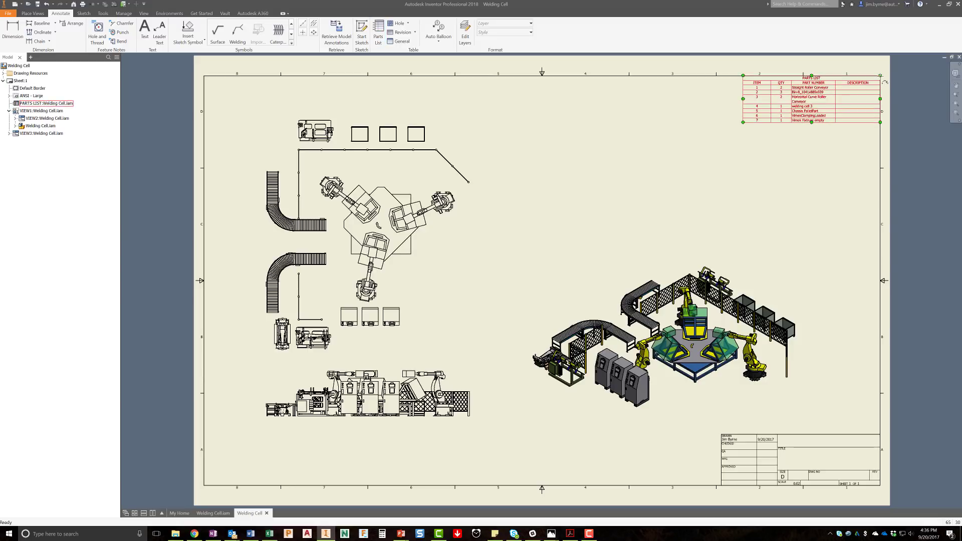
# Auto-balloon the isometric view's components in a row above the view.
pyautogui.click(439, 30)
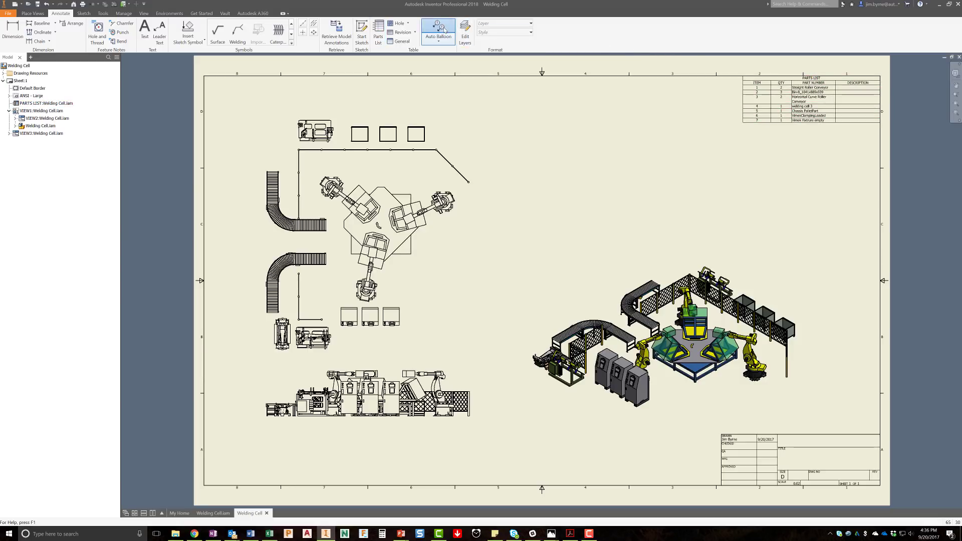
pyautogui.click(574, 267)
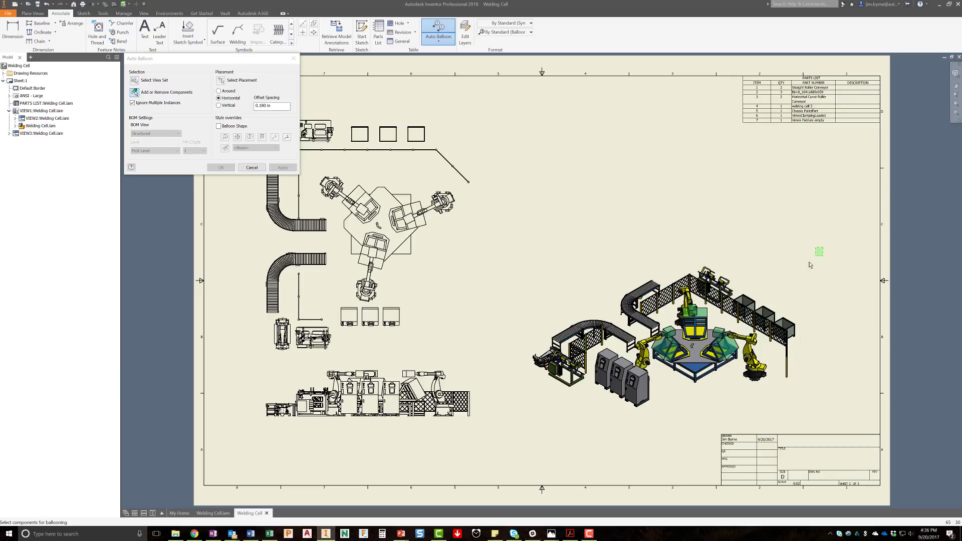
pyautogui.rightClick(501, 428)
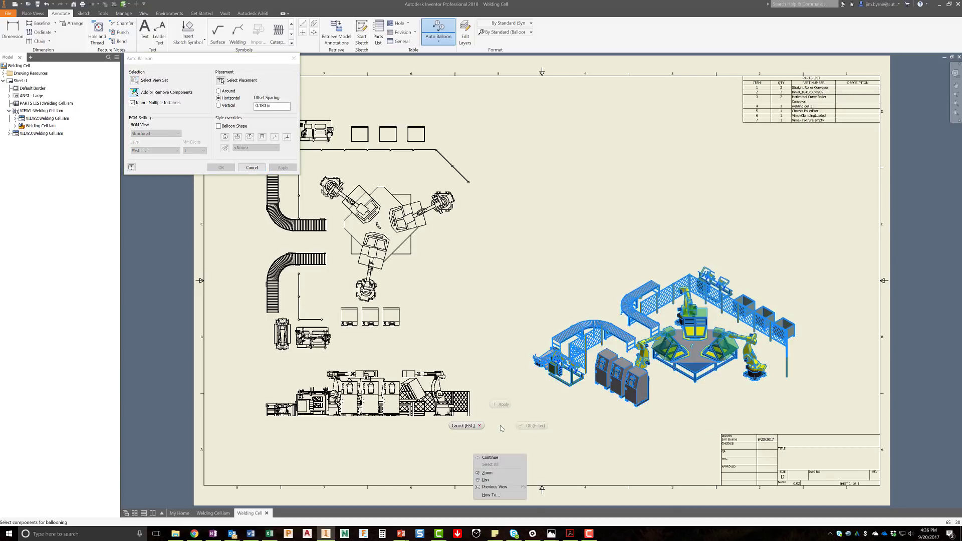
pyautogui.click(490, 457)
pyautogui.click(635, 203)
pyautogui.rightClick(635, 204)
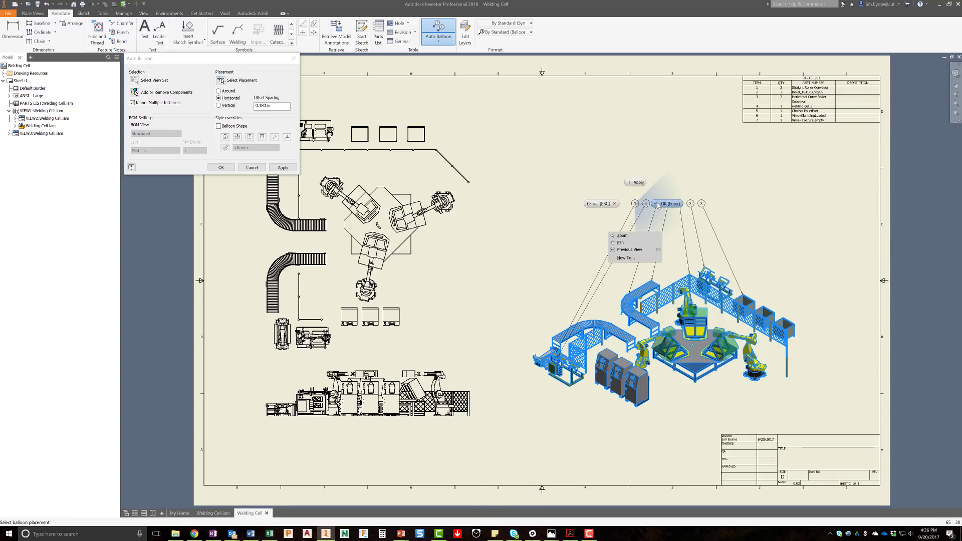
pyautogui.click(657, 205)
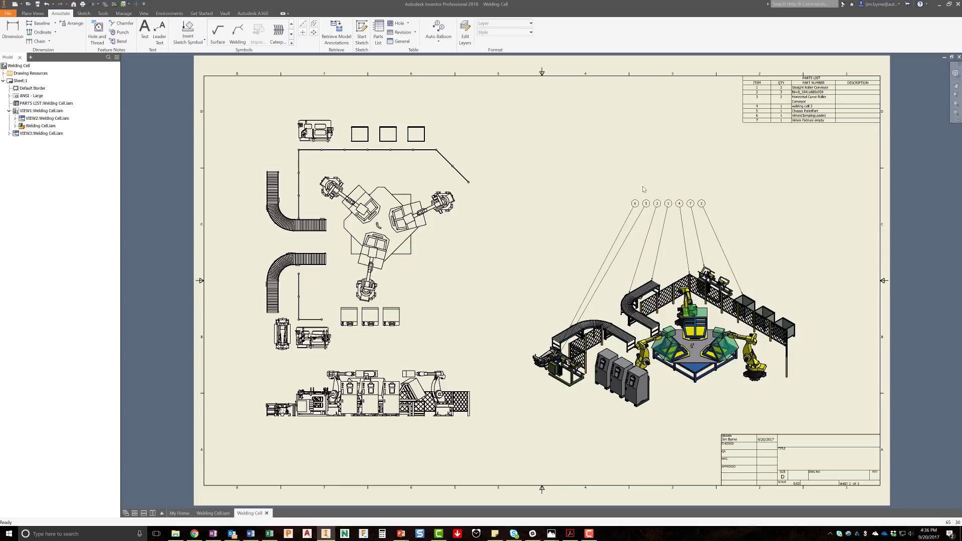